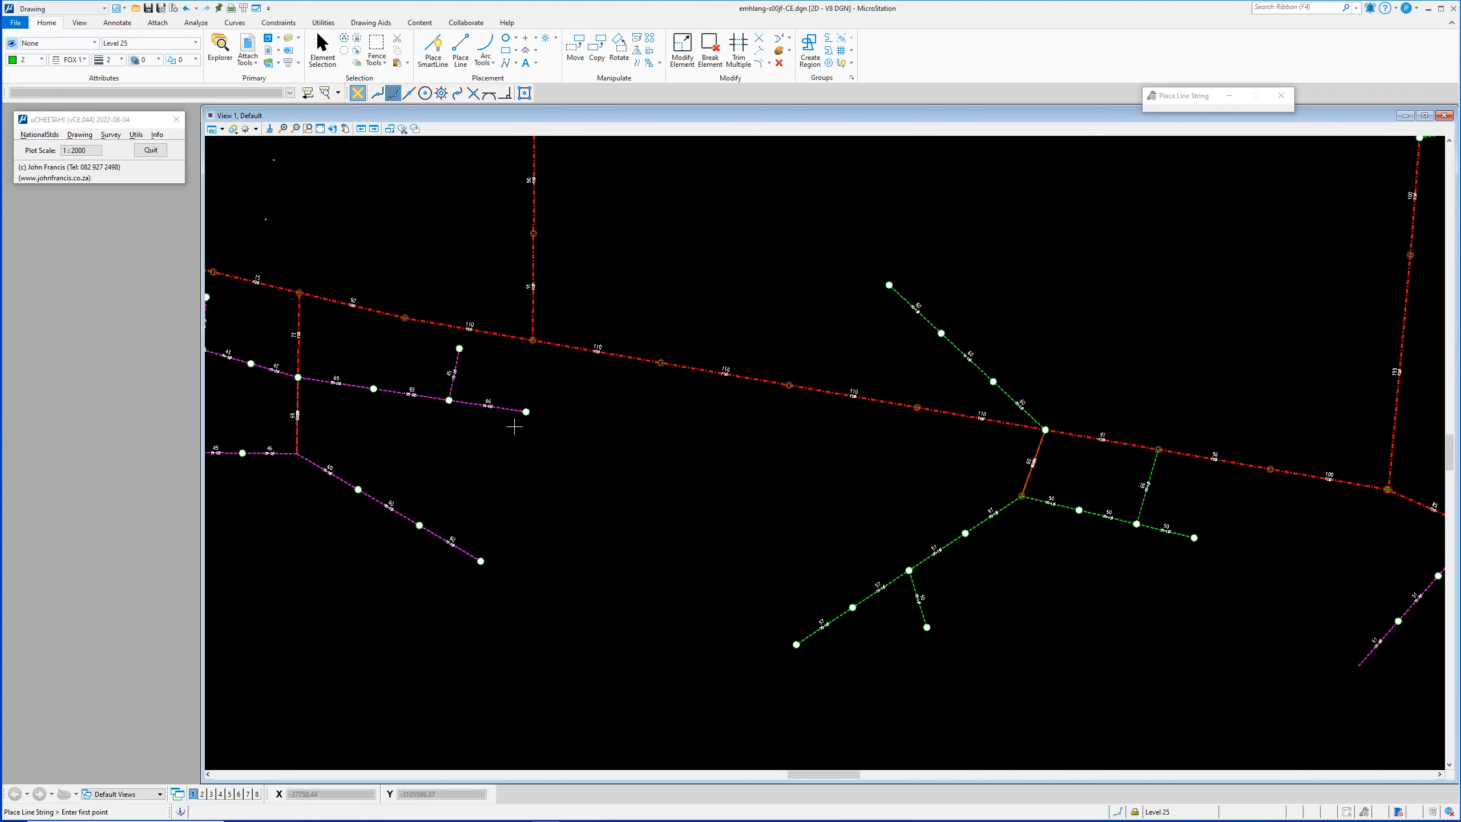
Draw a SmartLine from the junction pole where the green branches meet the red line, through the five survey points to the west and south
scroll(690, 504, down, 2)
scroll(690, 505, down, 2)
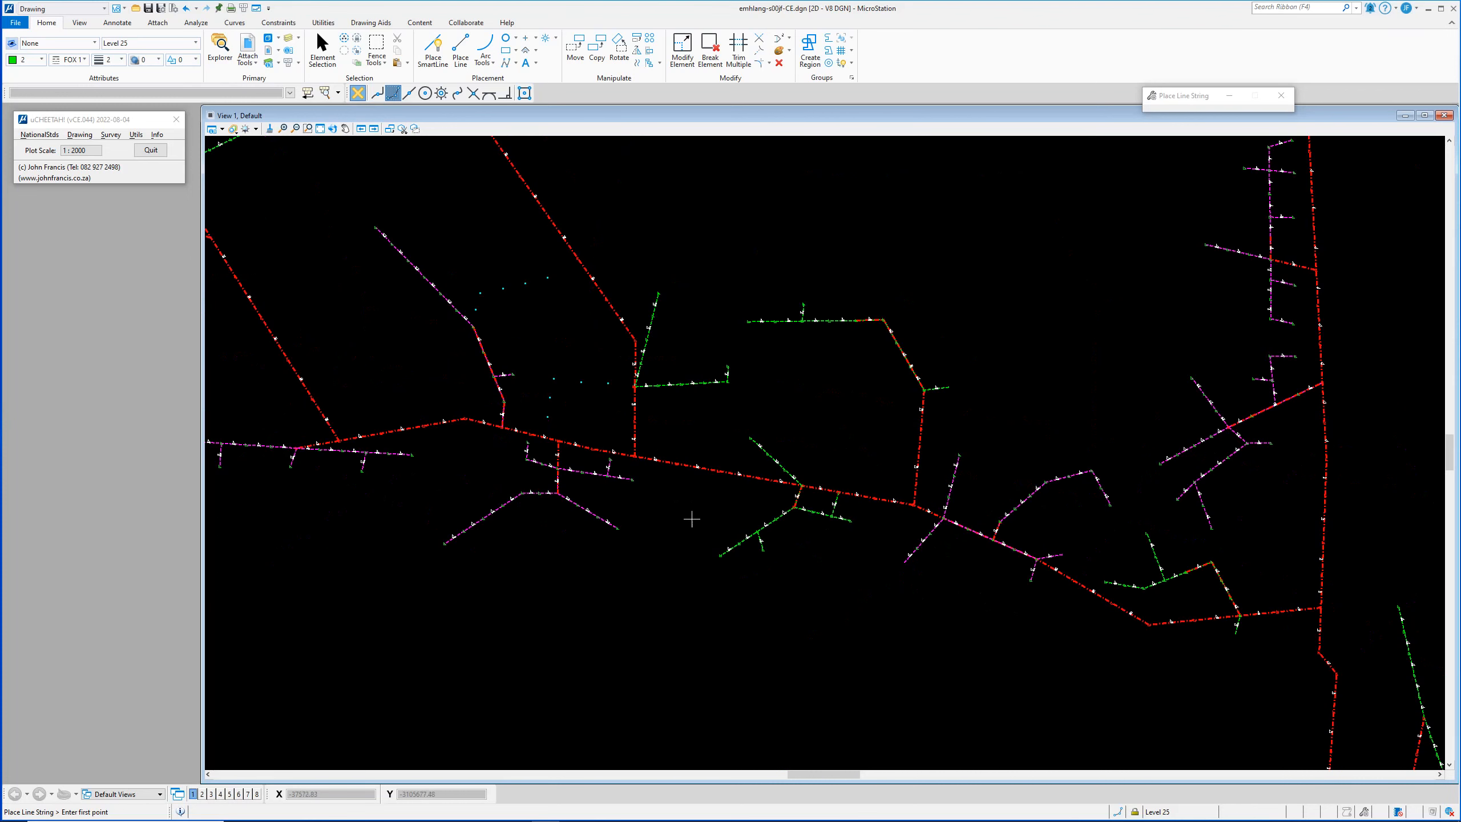
scroll(561, 400, up, 3)
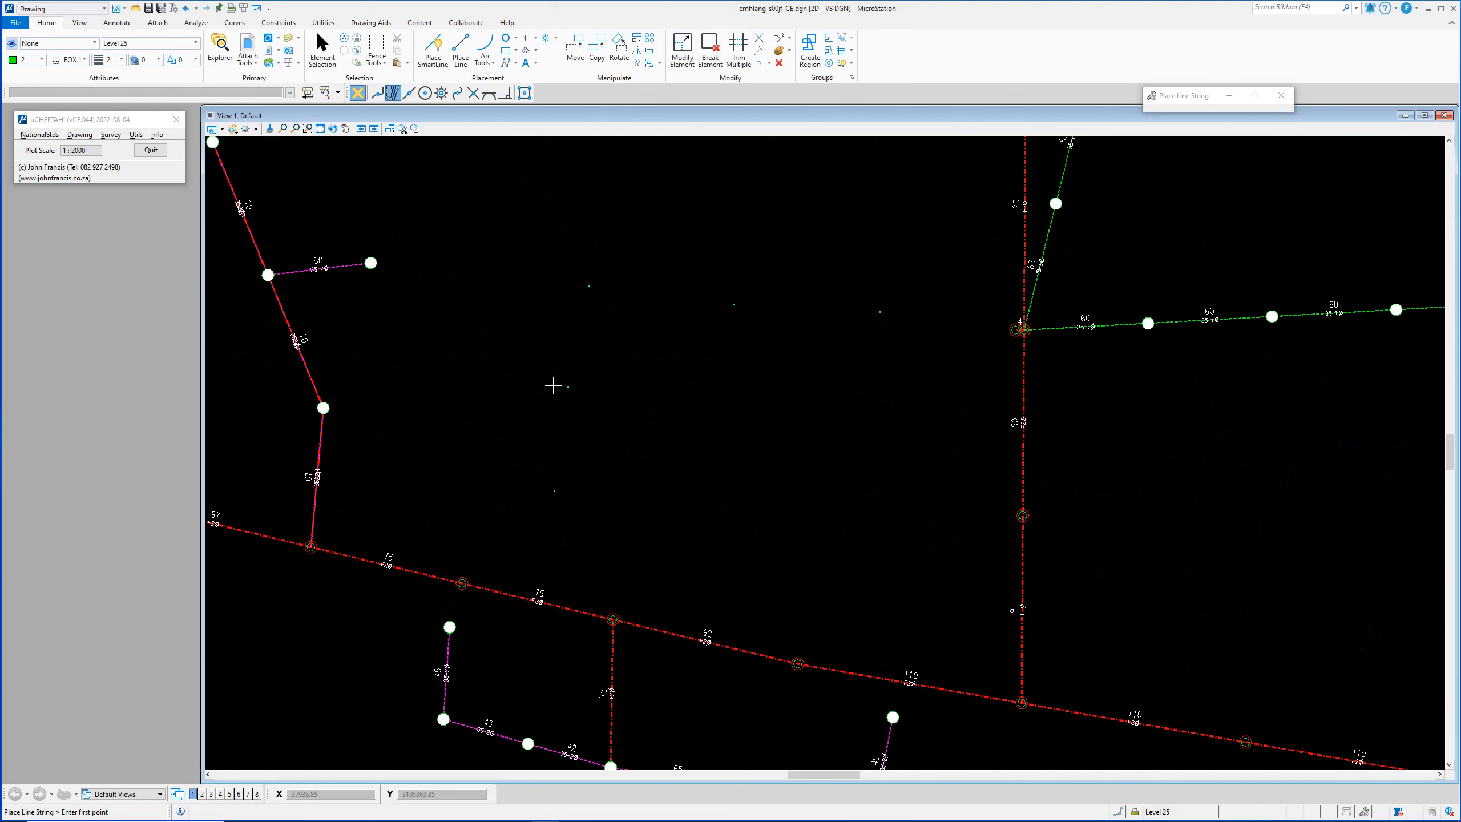
scroll(483, 395, down, 2)
scroll(503, 398, up, 2)
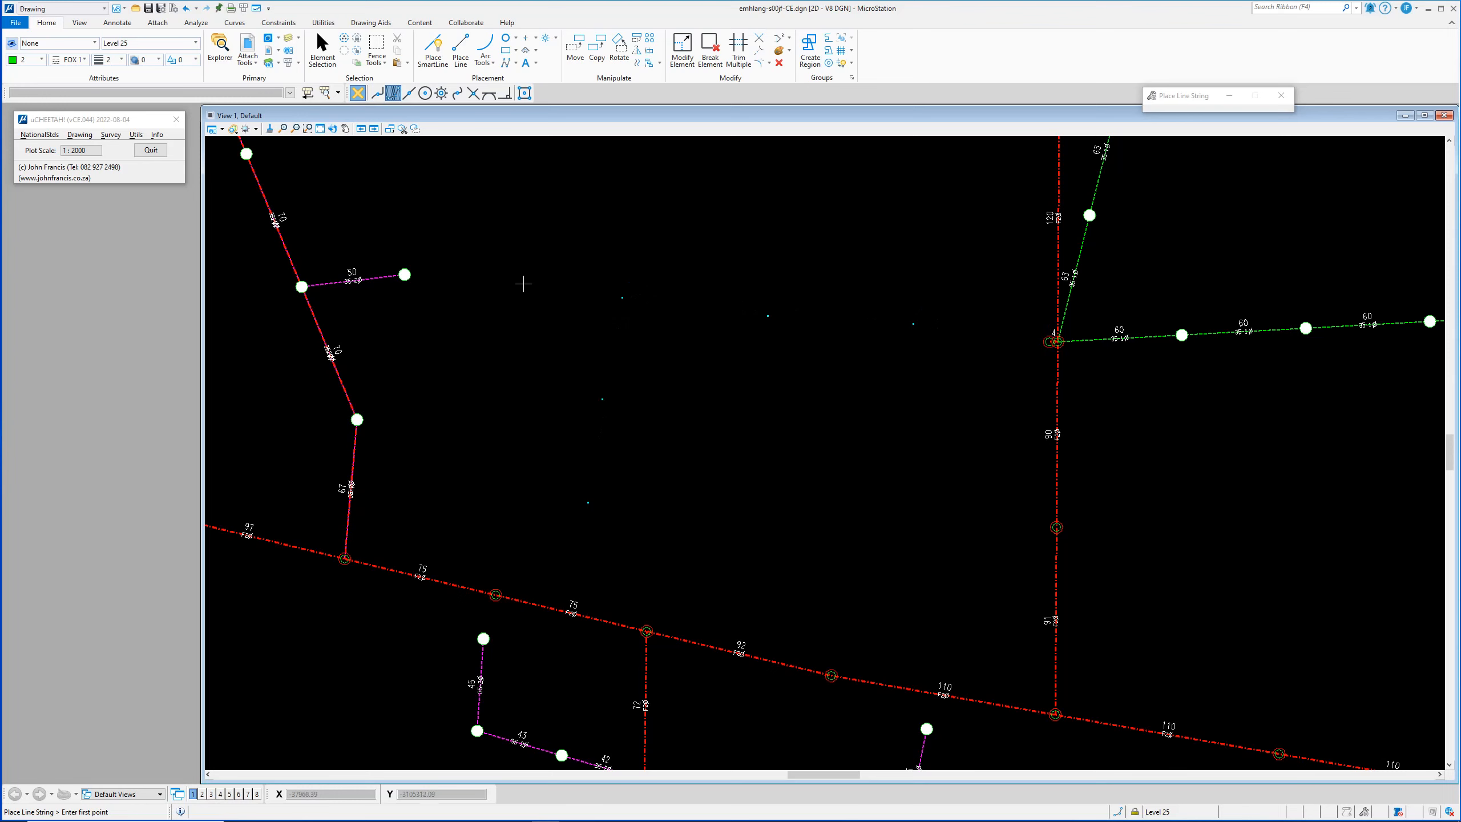
click(433, 49)
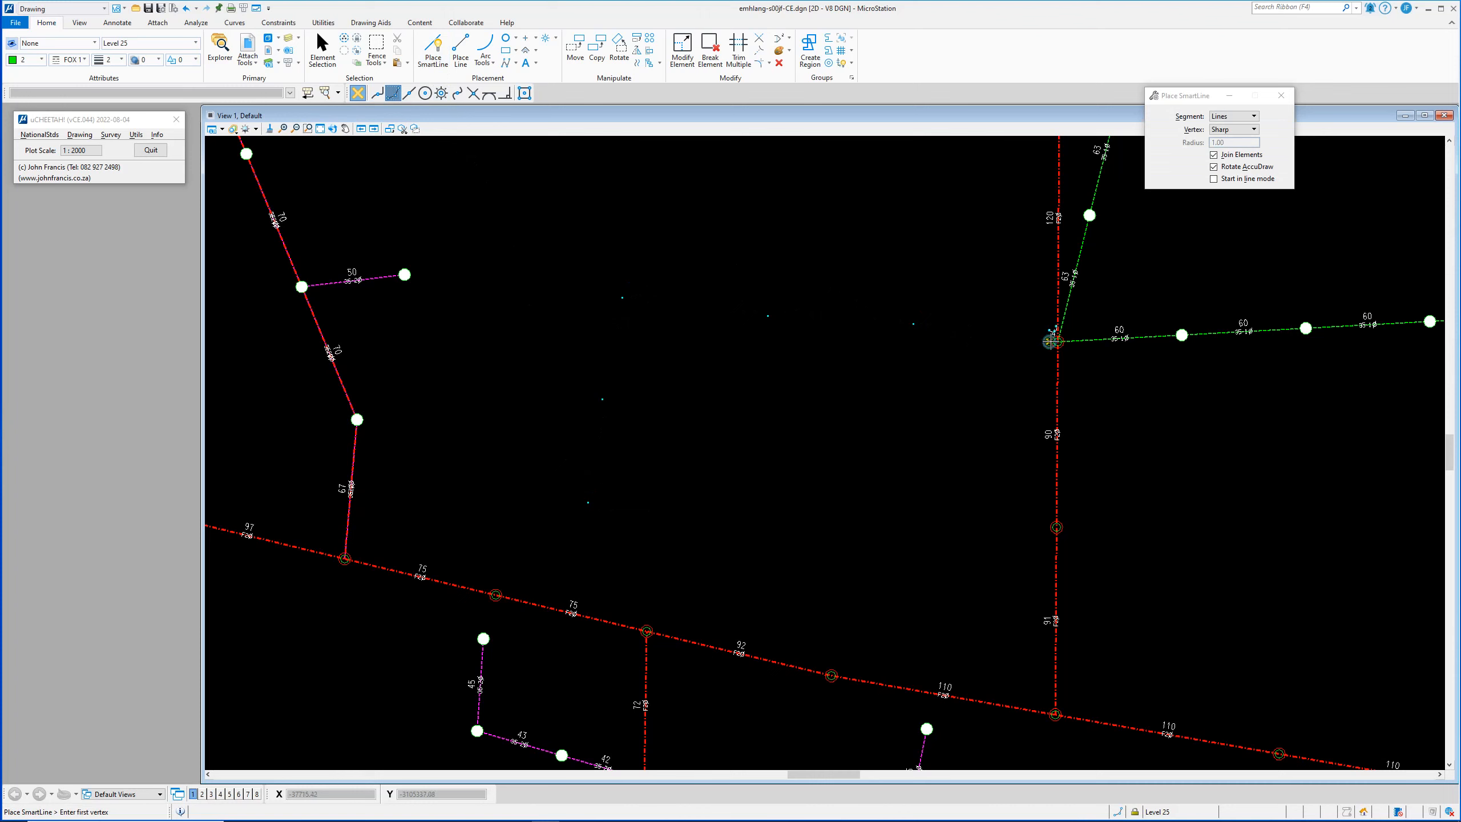
click(1056, 341)
click(916, 325)
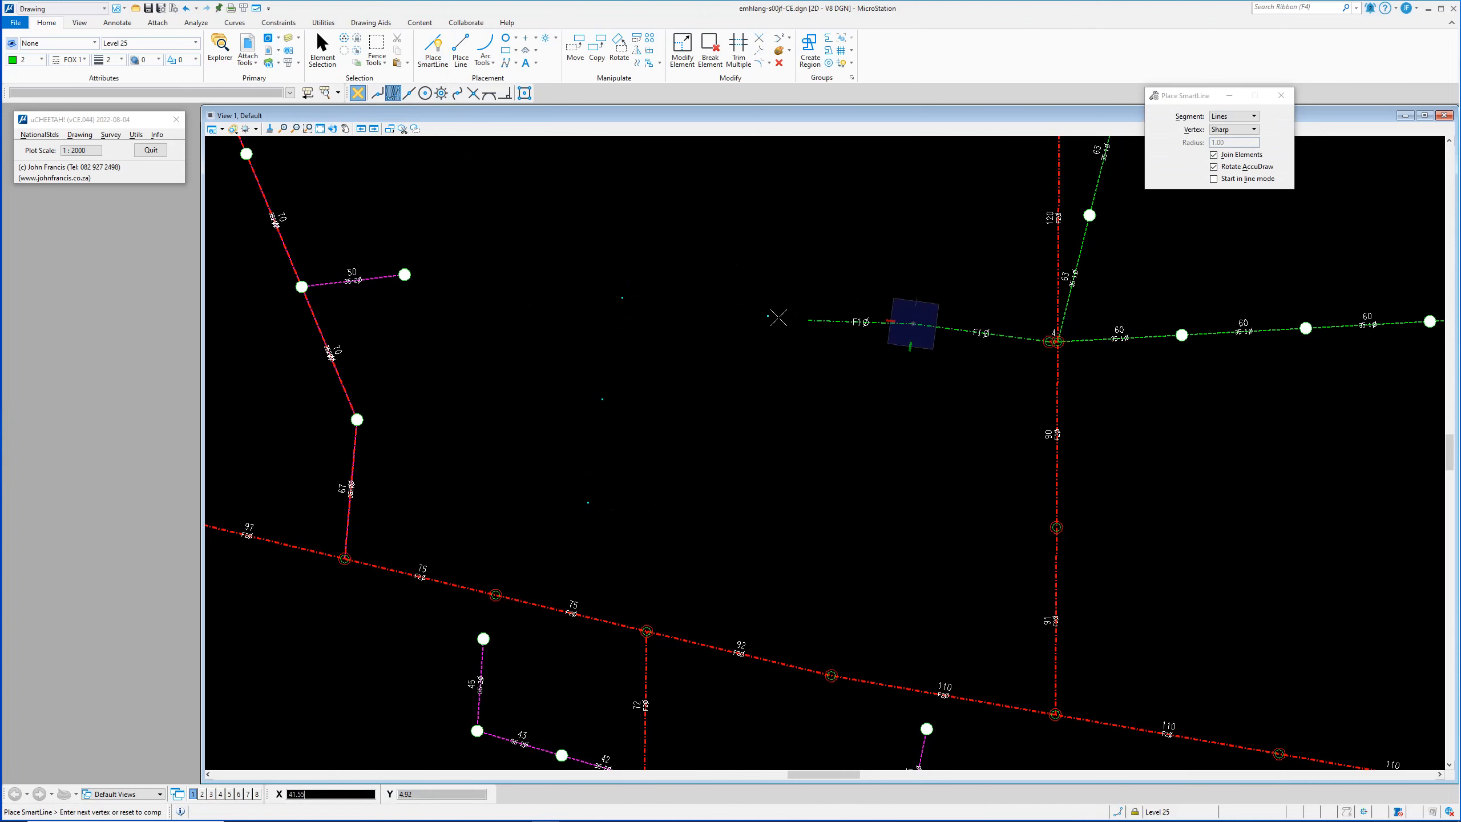
click(766, 315)
click(623, 297)
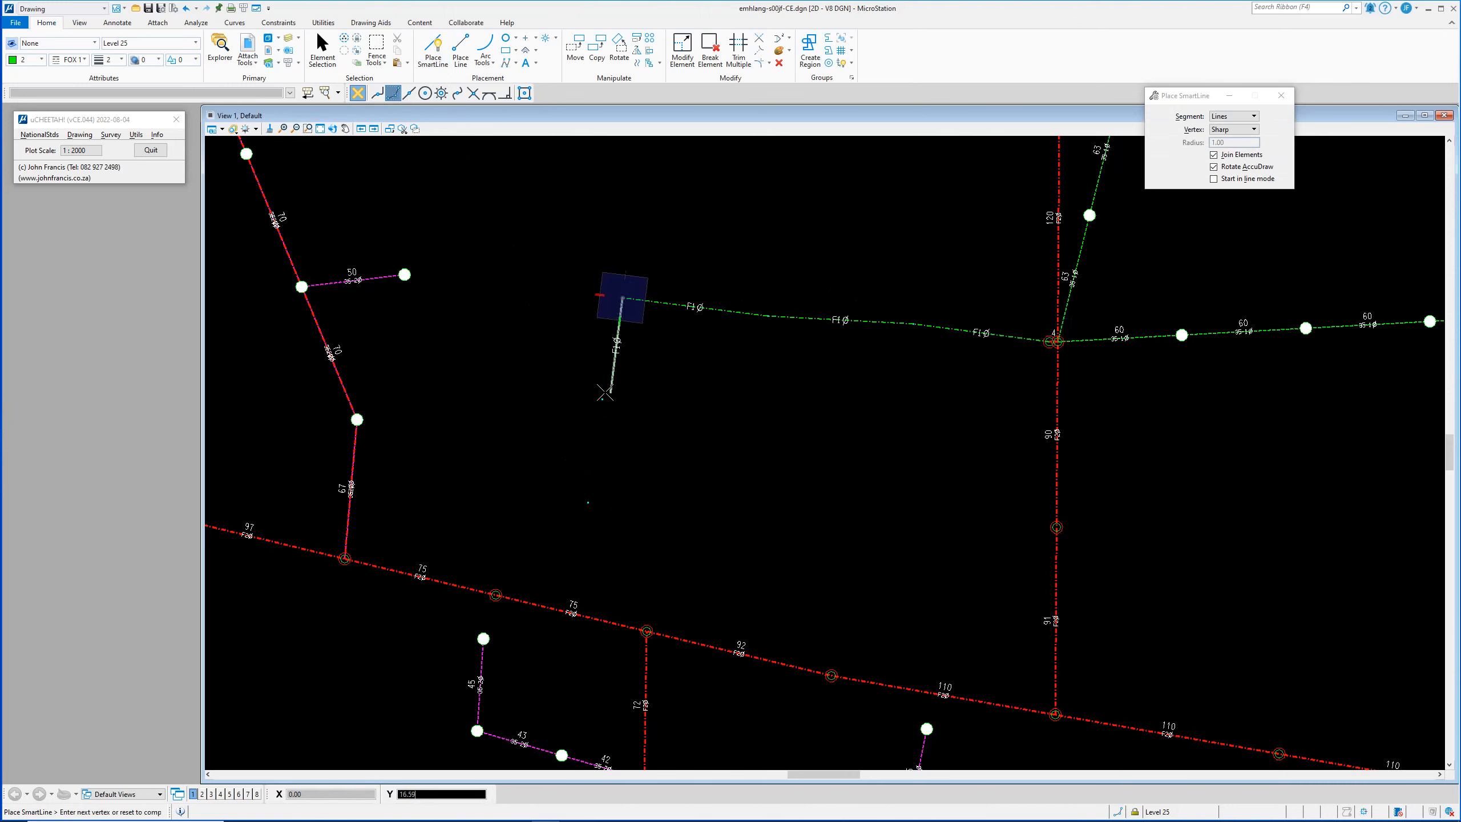
click(602, 401)
click(588, 503)
right_click(724, 467)
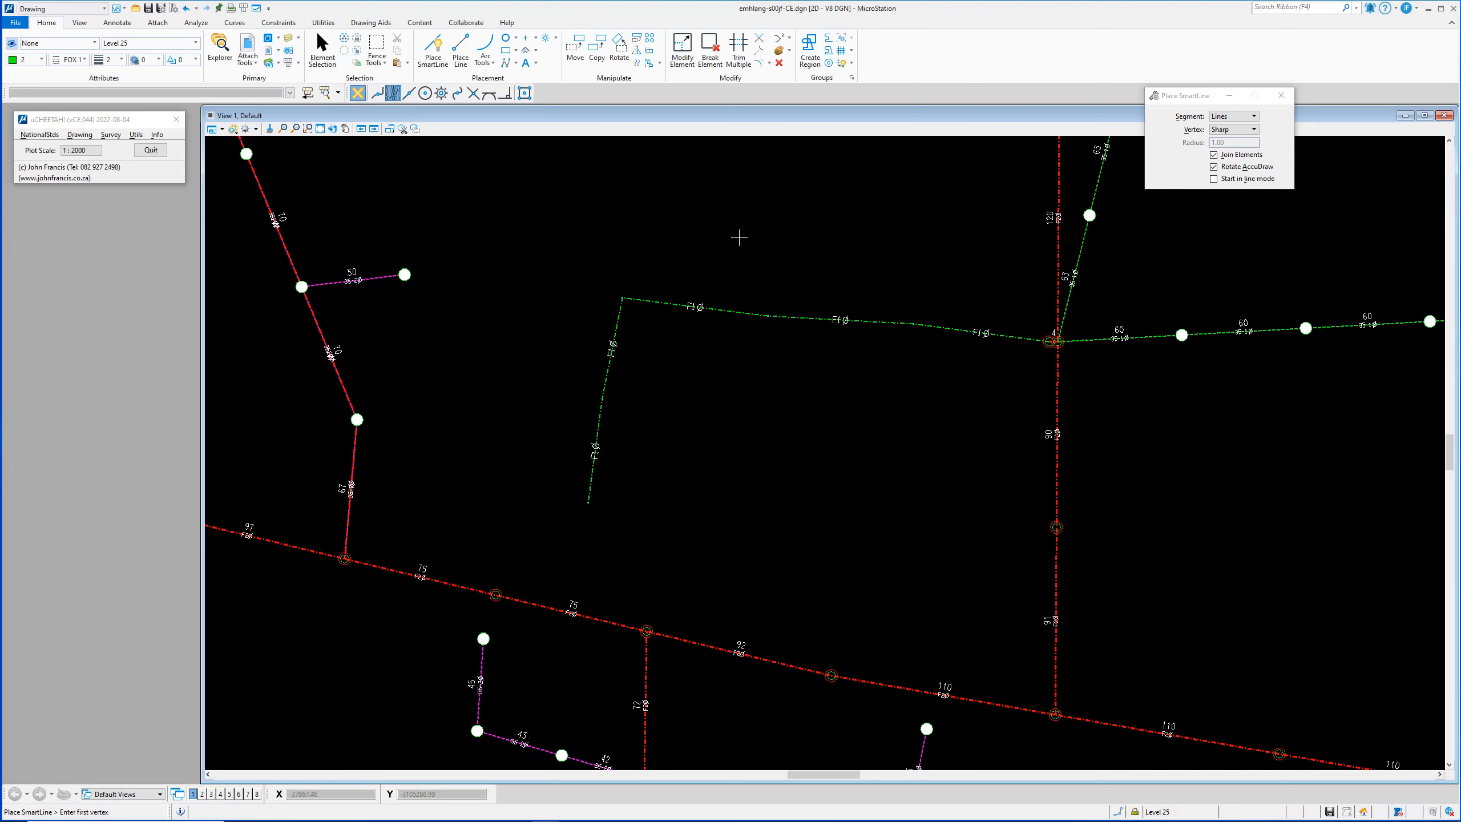
Delete the newly drawn green line, undo the deletion, and delete the line again
click(780, 63)
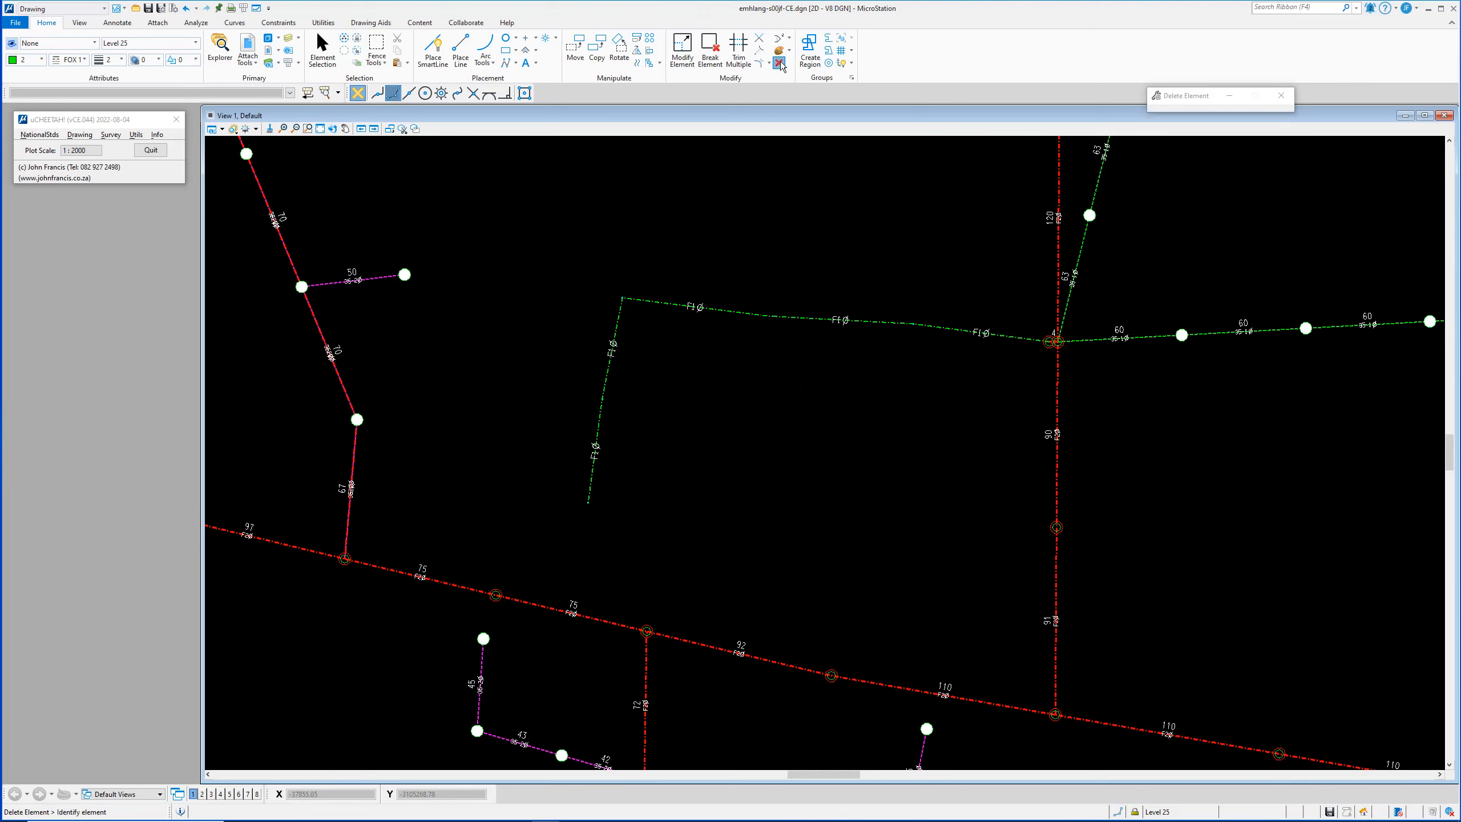
click(741, 313)
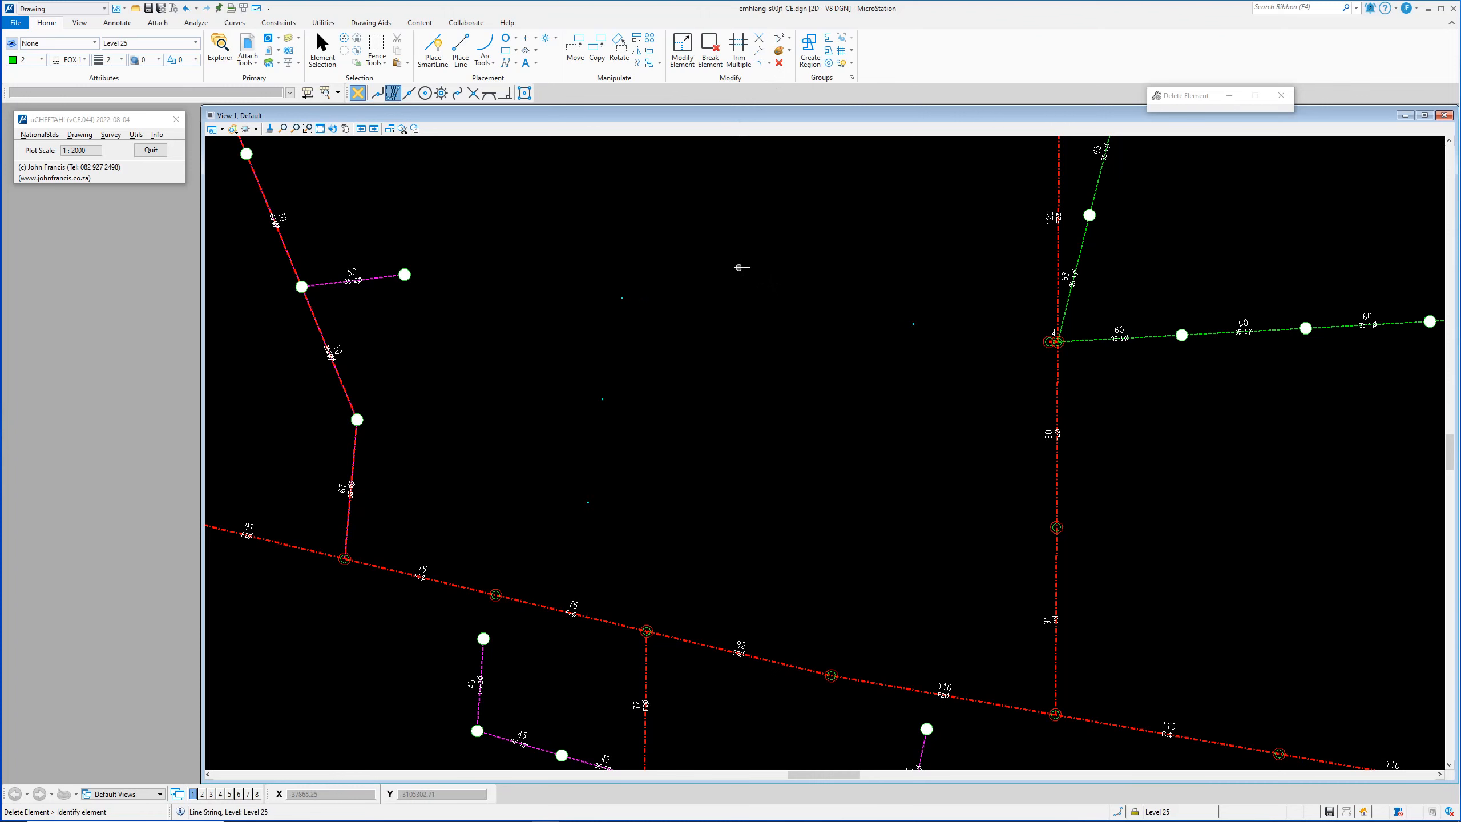
key(ctrl+z)
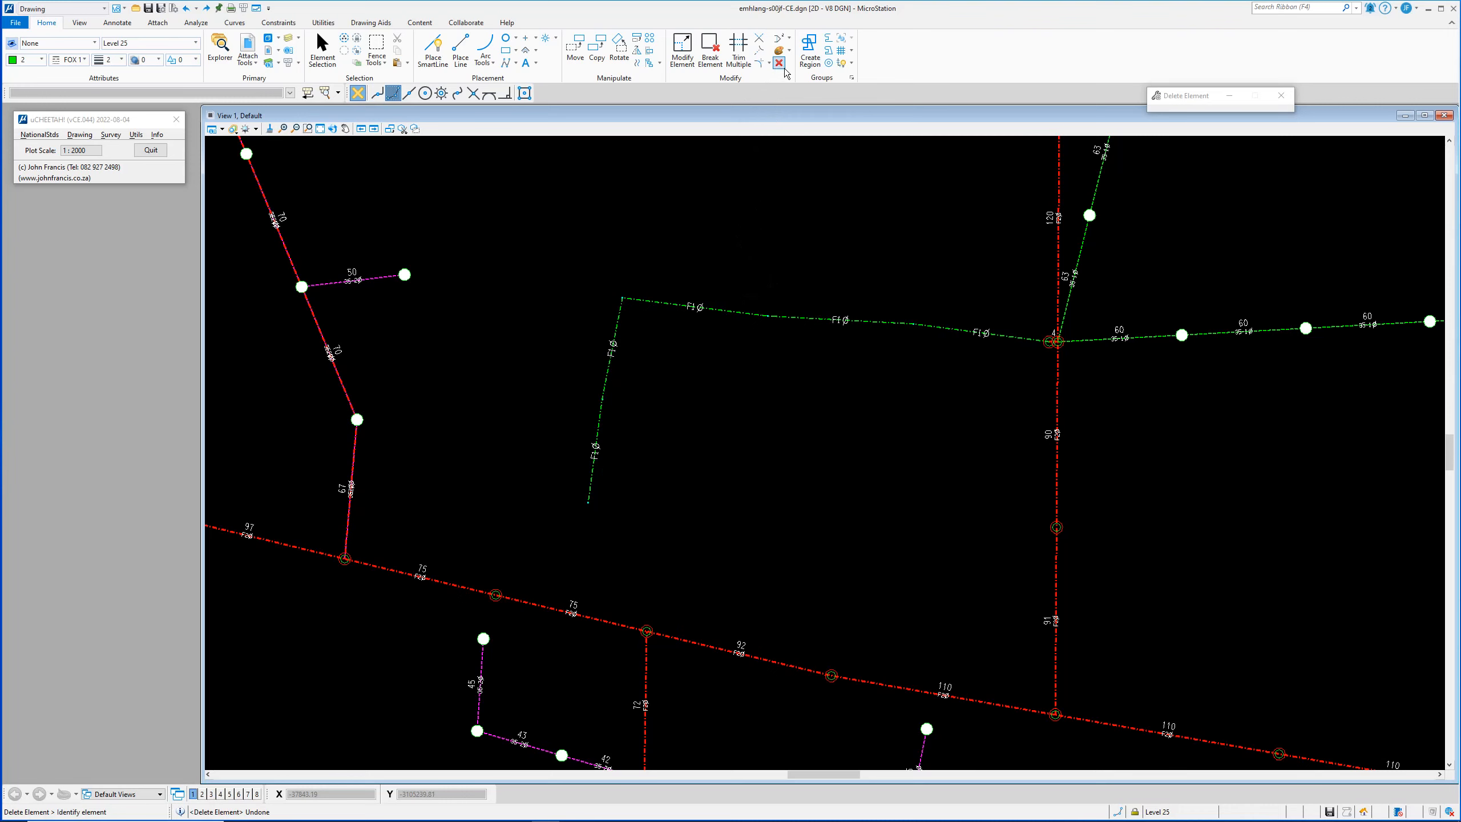
click(873, 331)
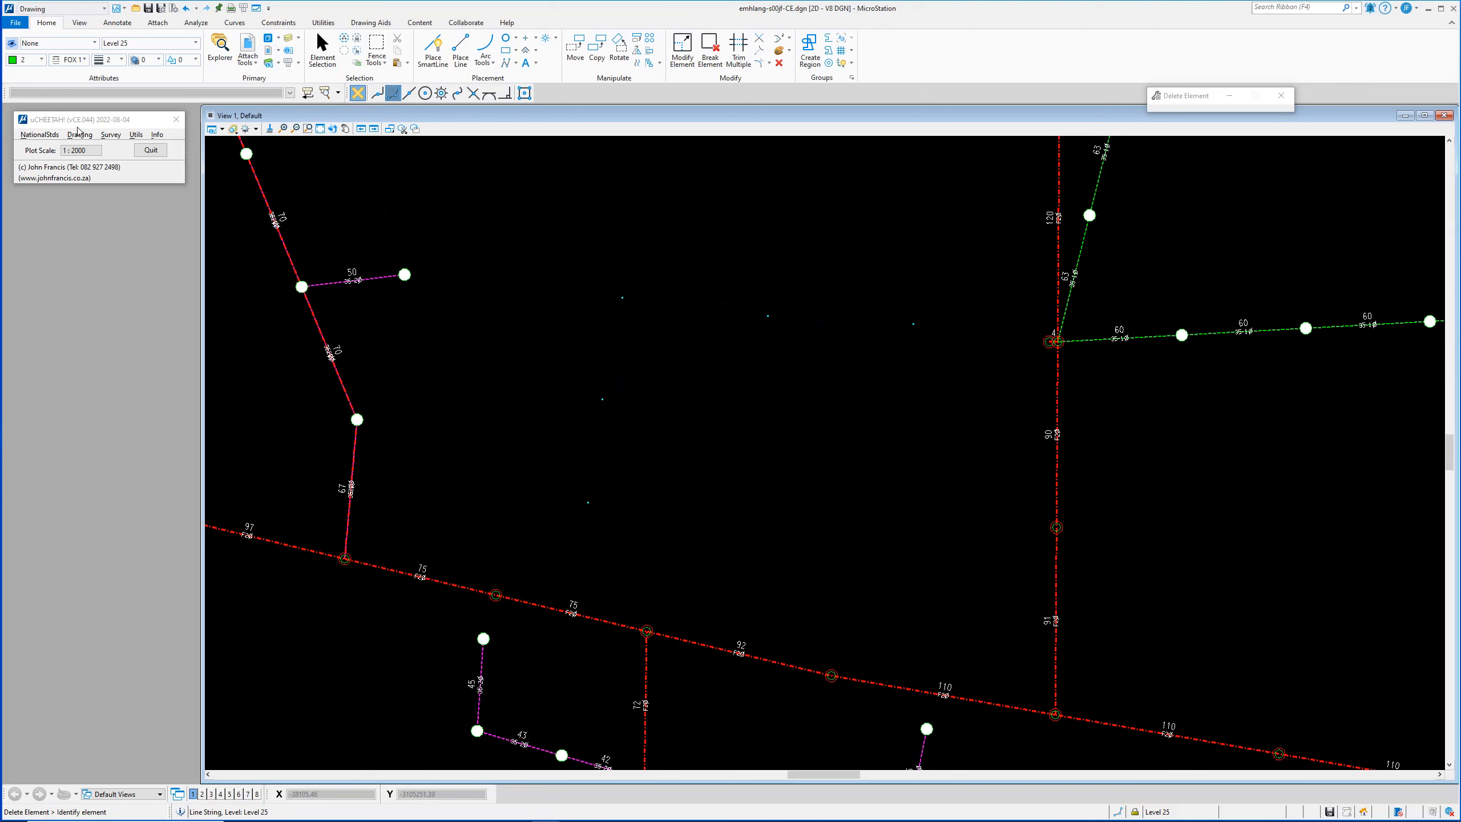
Choose Lv Fox 1Ph as the National Standards low-voltage line type and activate line placement
click(55, 134)
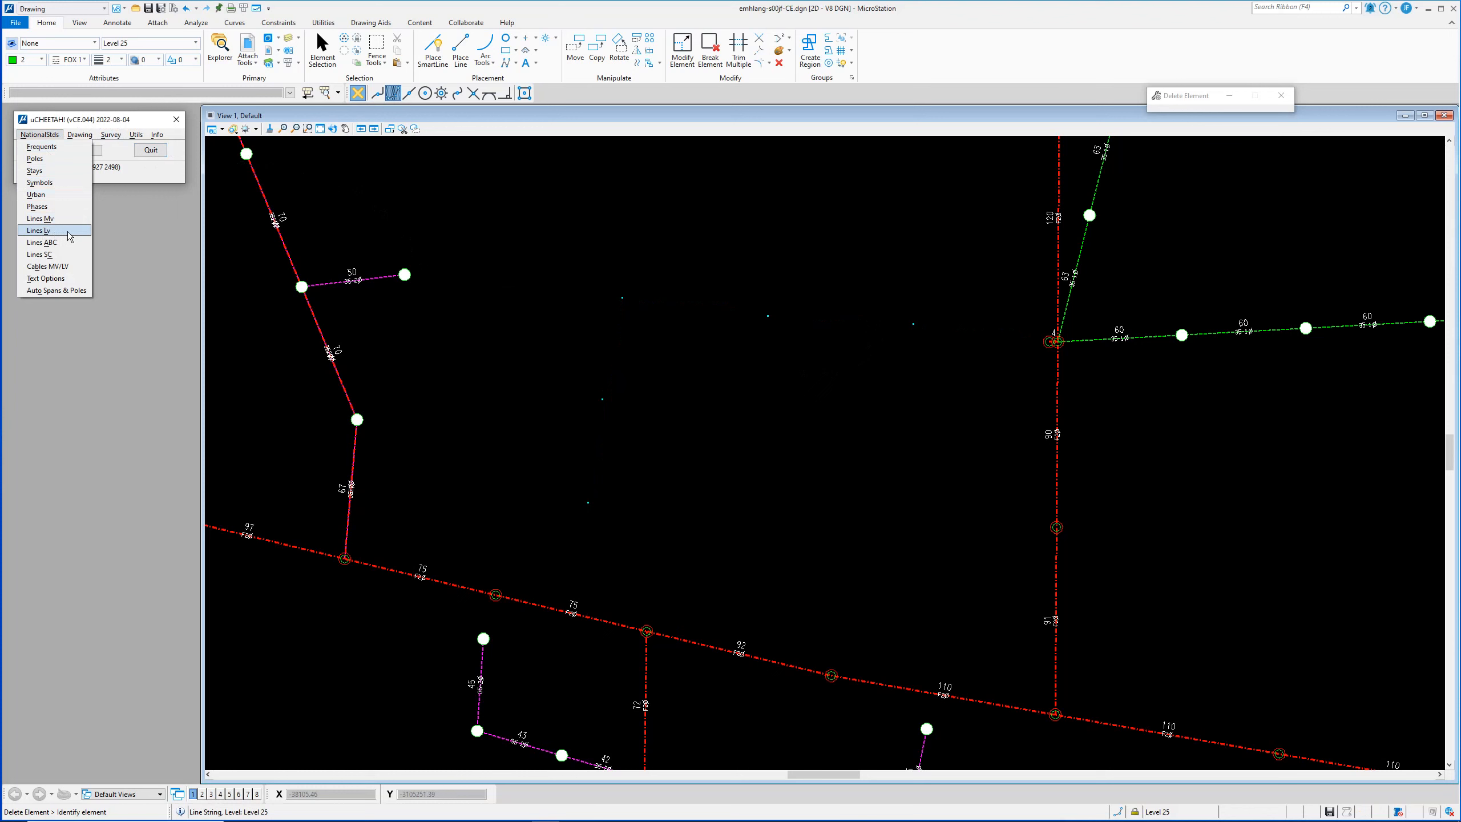
click(40, 230)
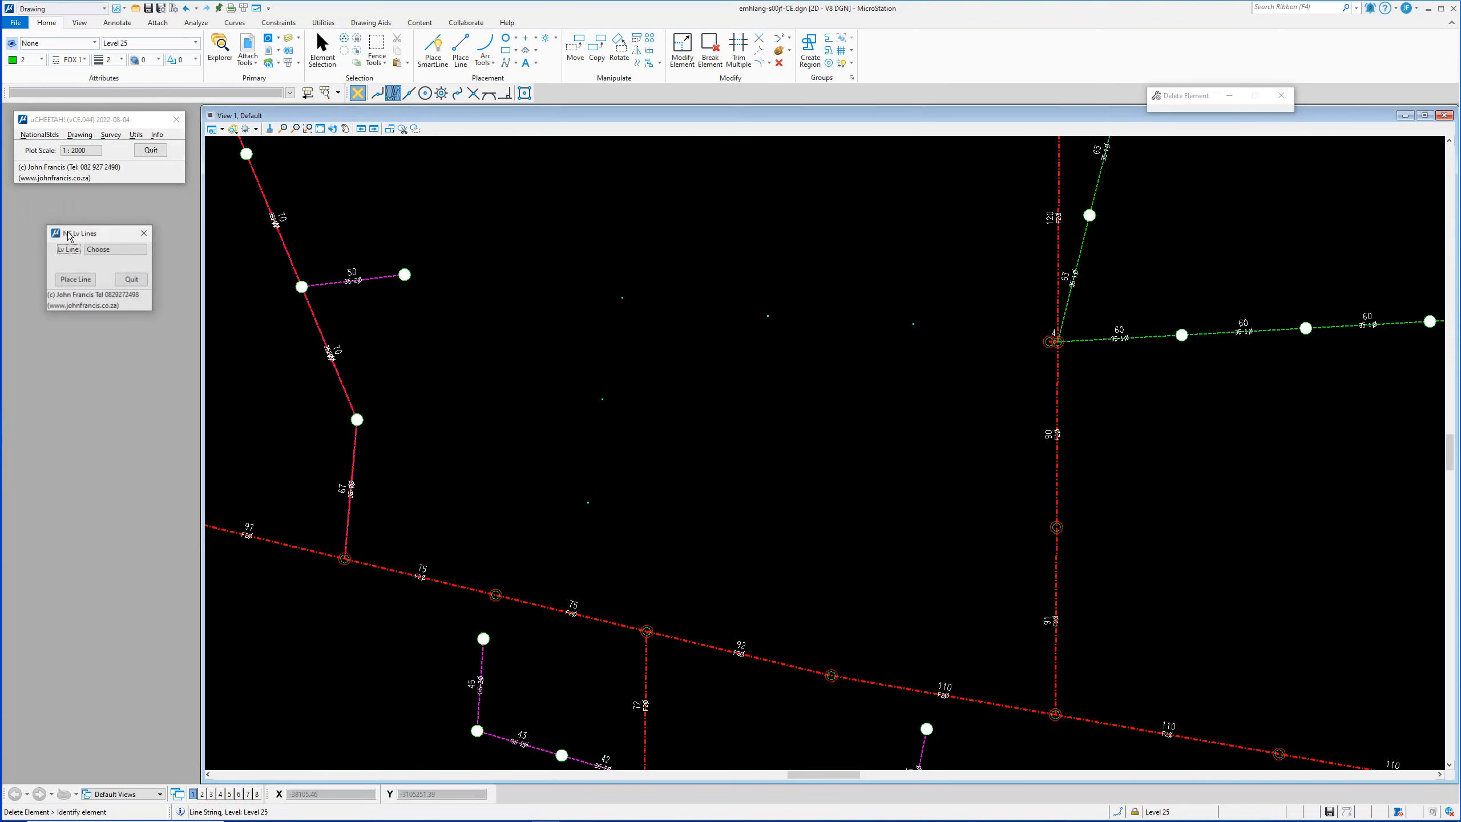
click(102, 252)
click(106, 262)
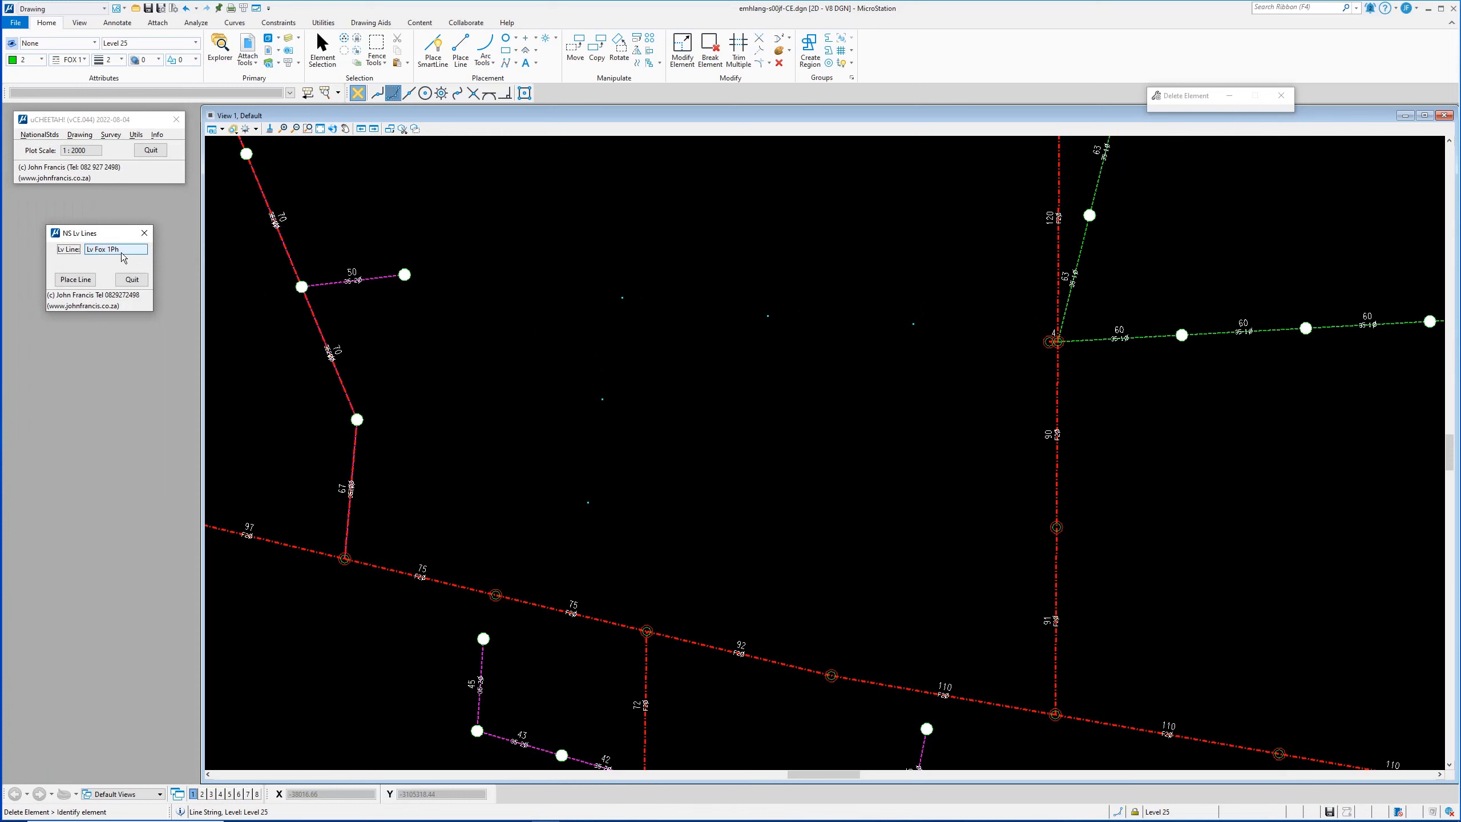
drag(124, 232, 118, 218)
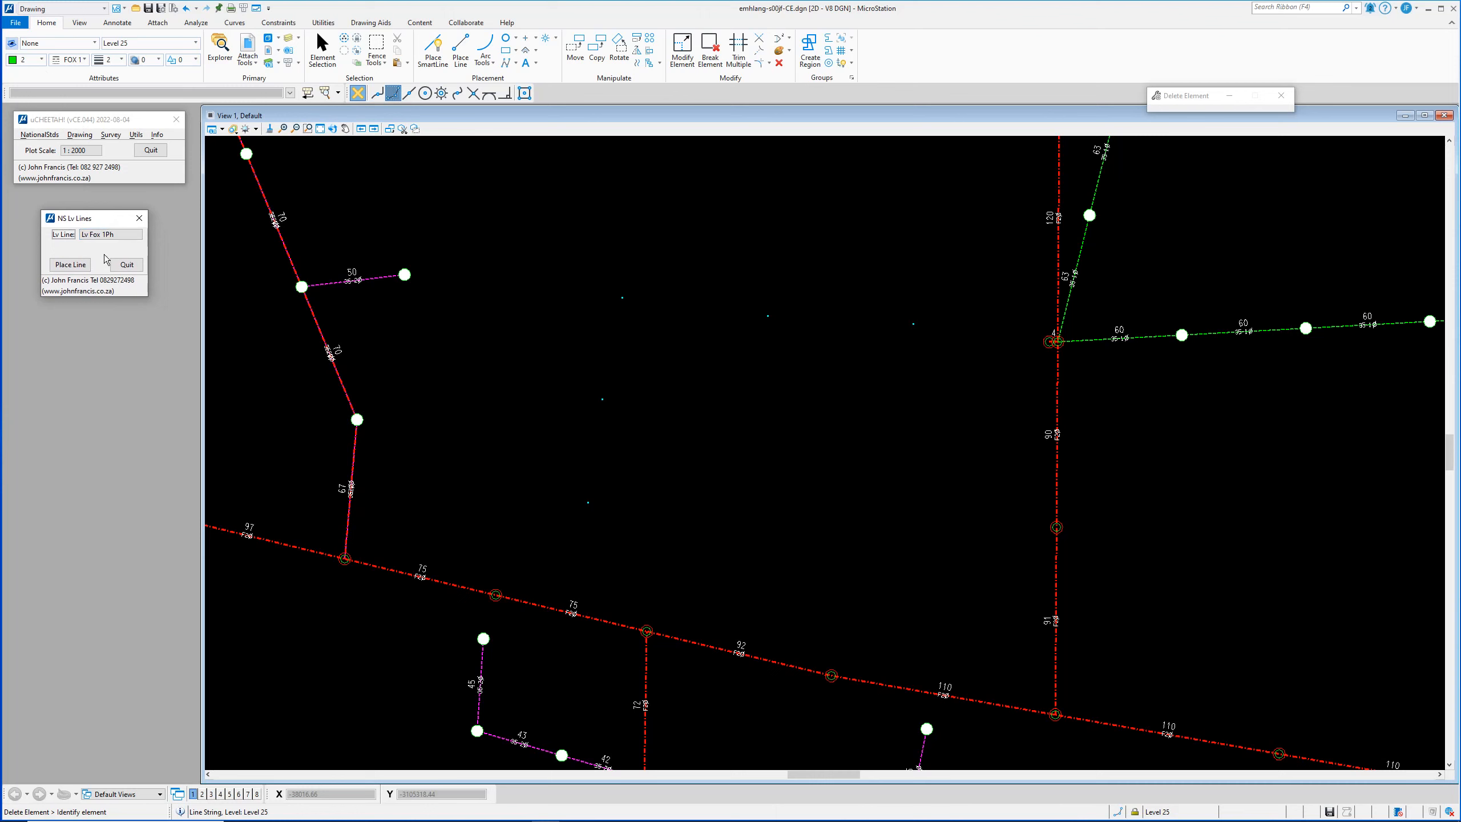
click(70, 265)
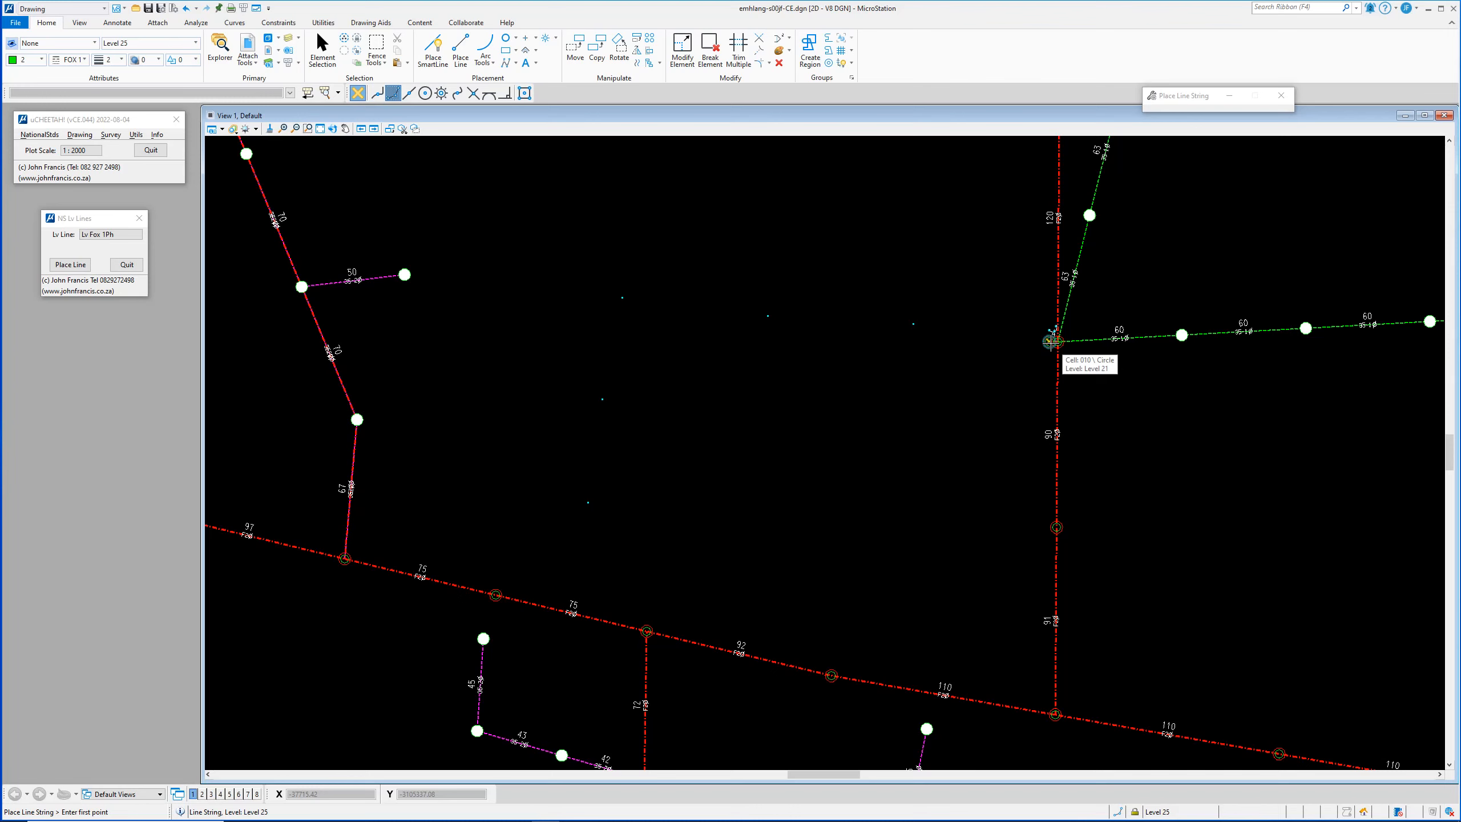
Place an Lv Fox 1Ph line string from the junction pole through the five survey points, aligning intermediate points with the corner, and delete it
click(1051, 342)
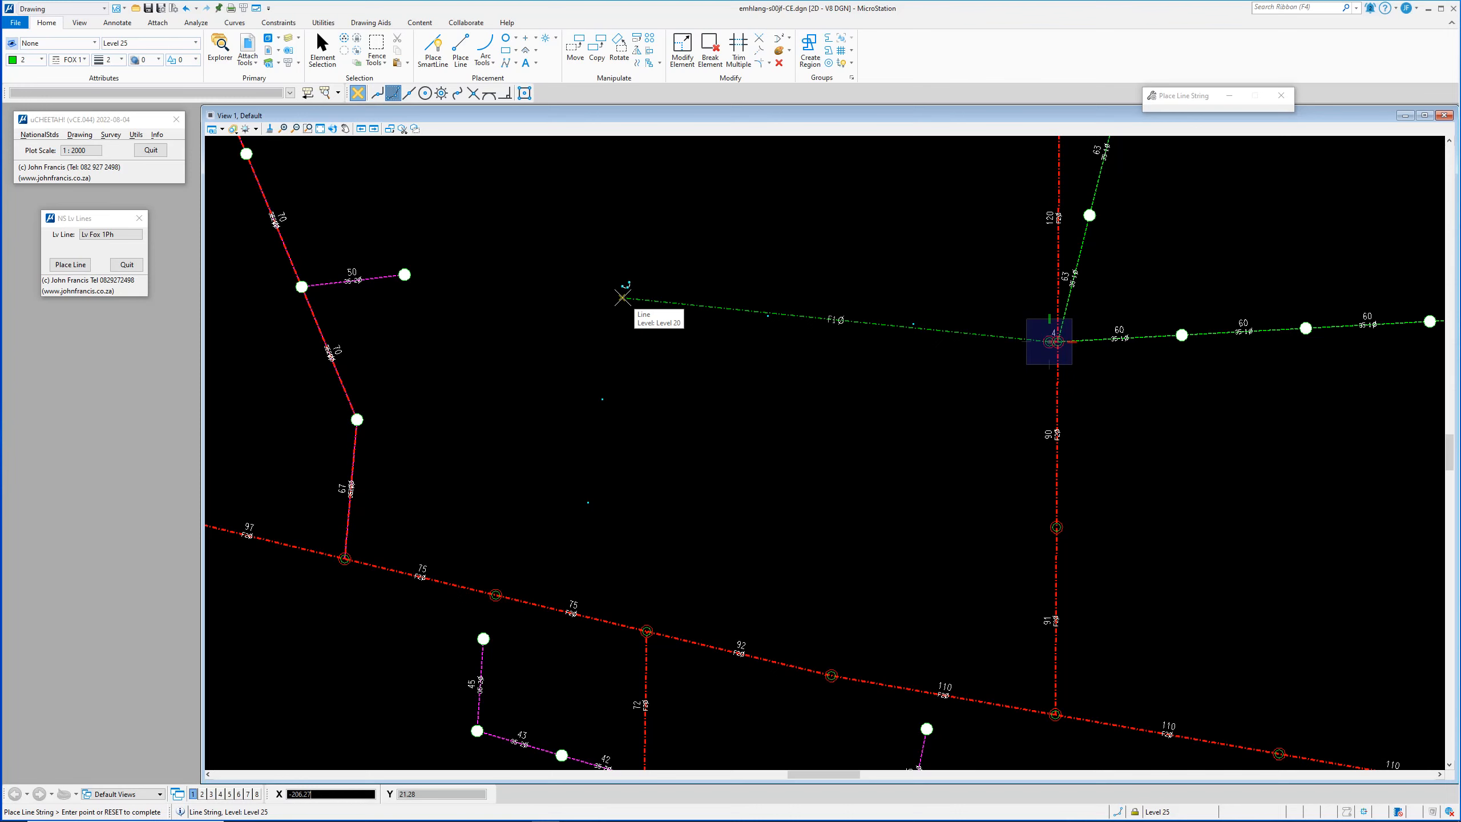
key(space)
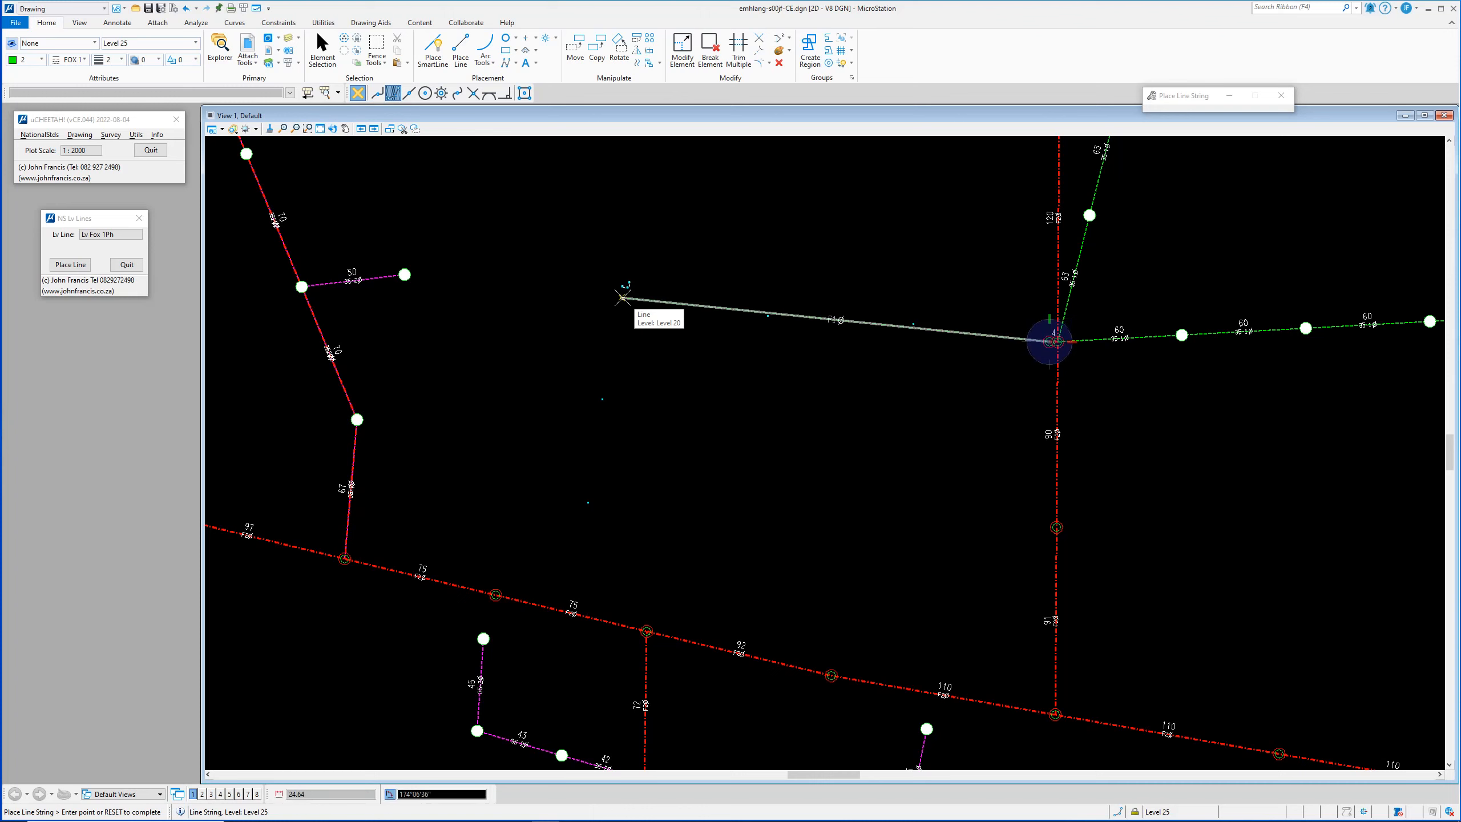
click(912, 323)
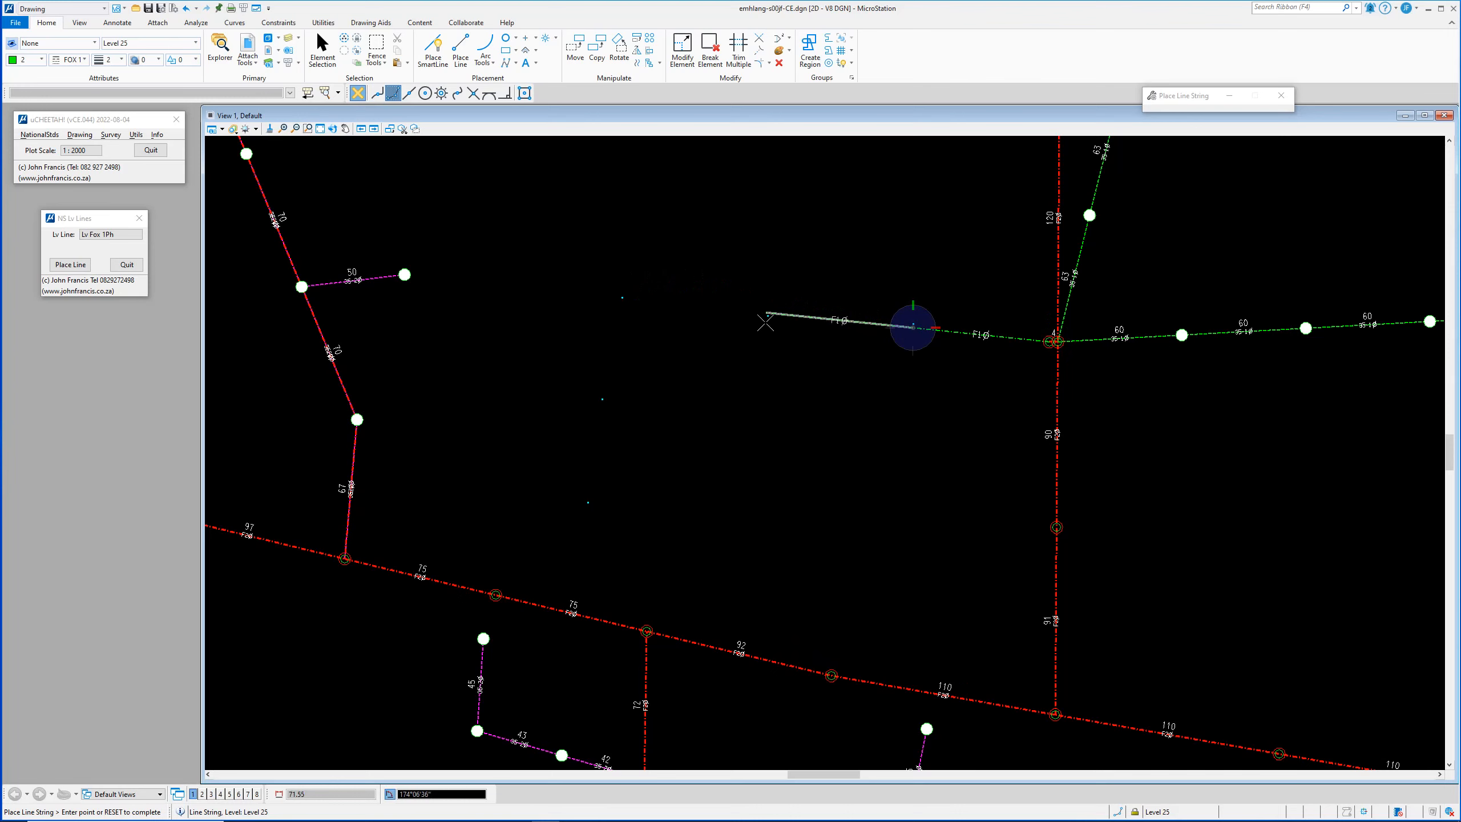
click(768, 315)
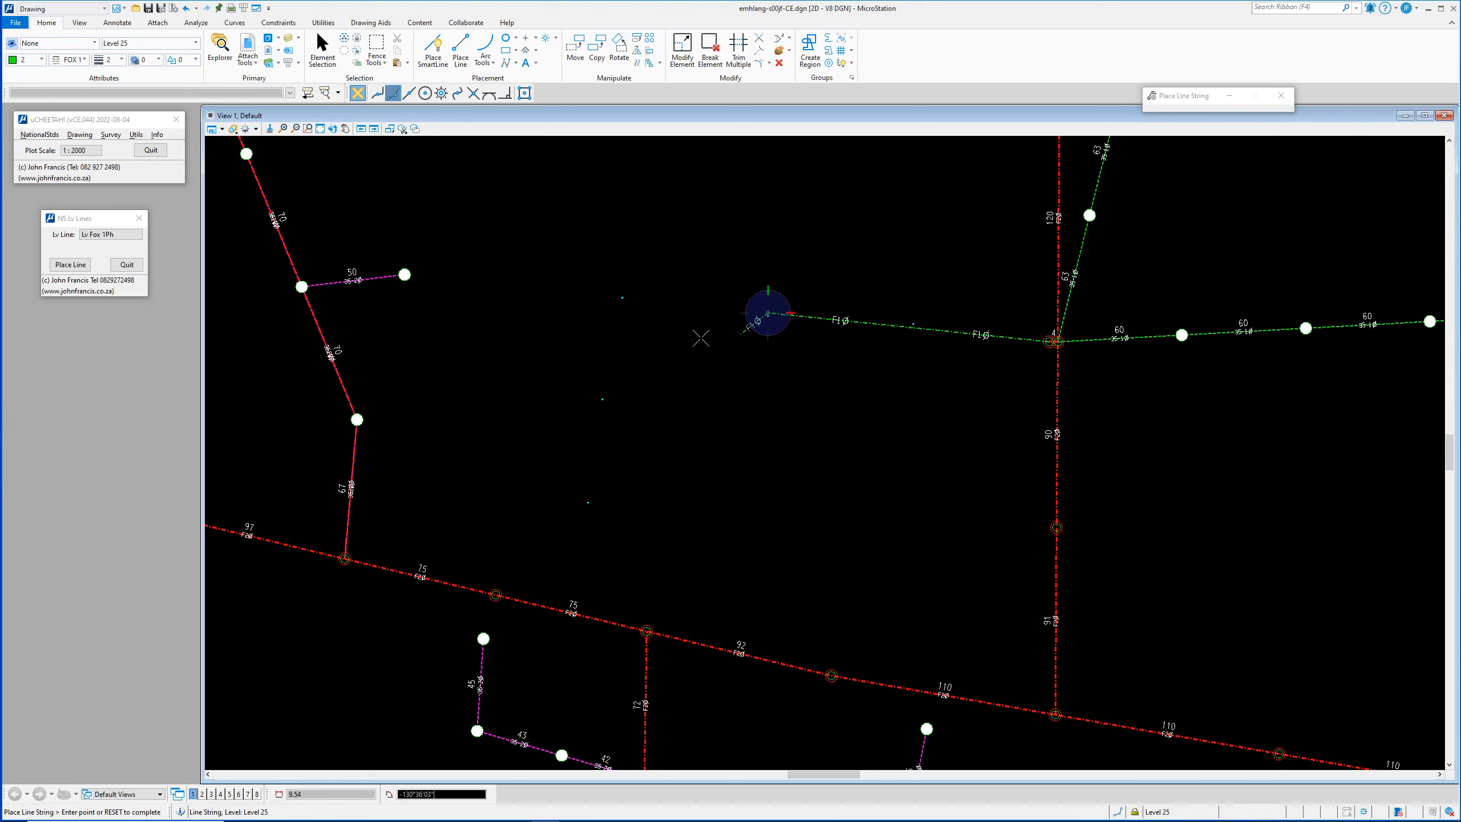
click(622, 298)
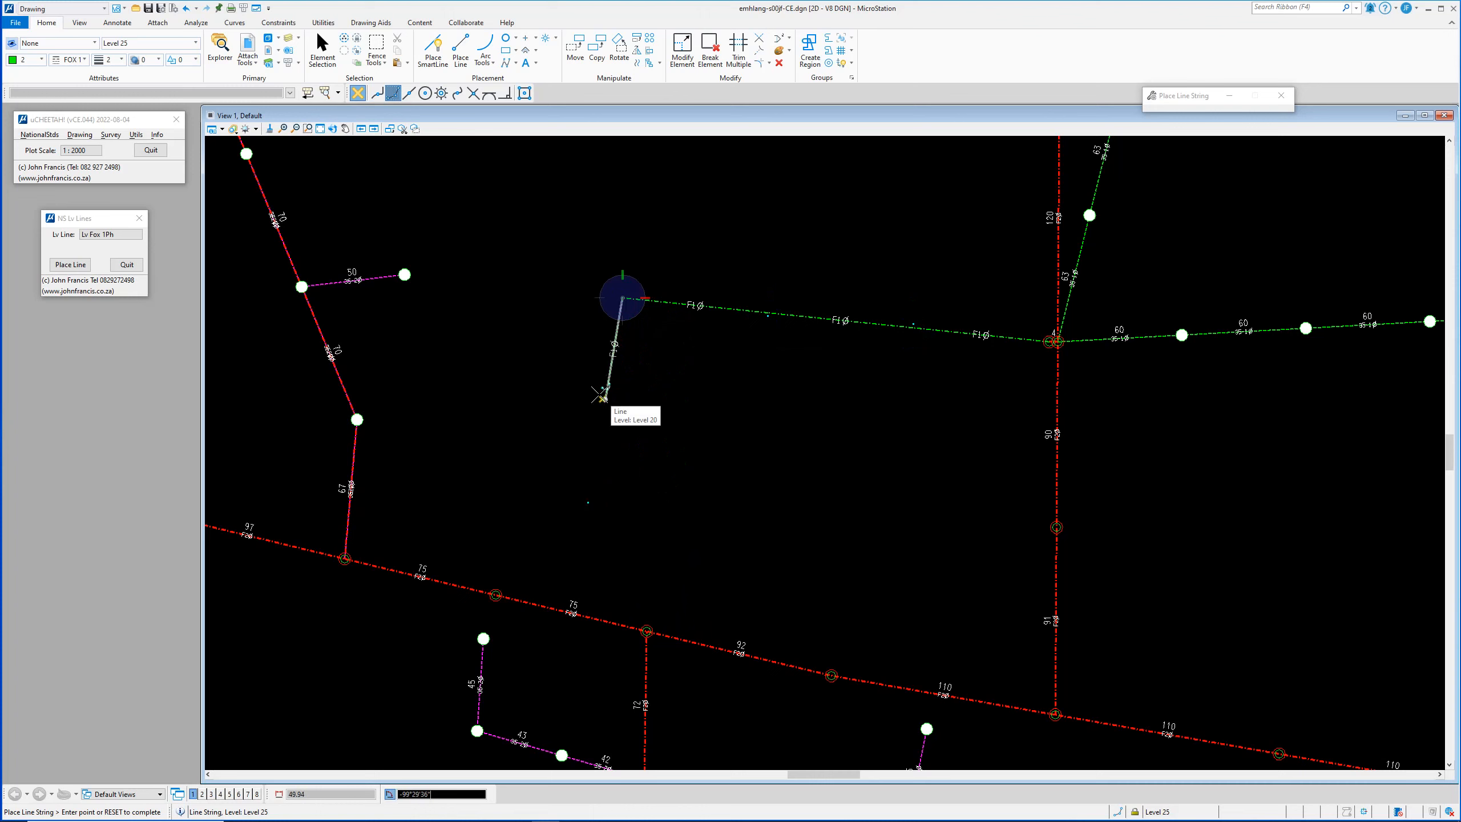
click(604, 399)
click(586, 497)
right_click(742, 464)
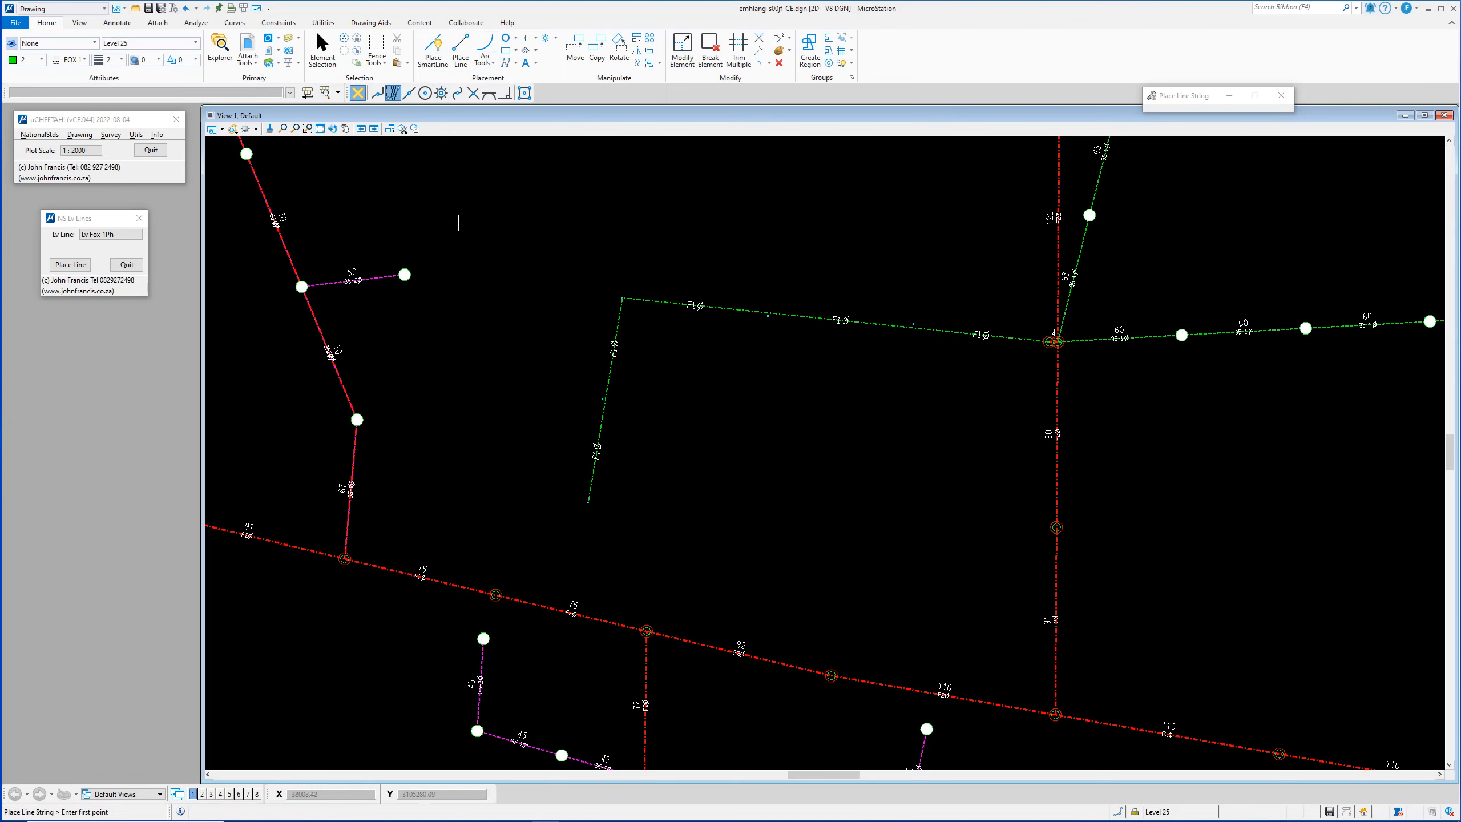
click(779, 62)
click(661, 301)
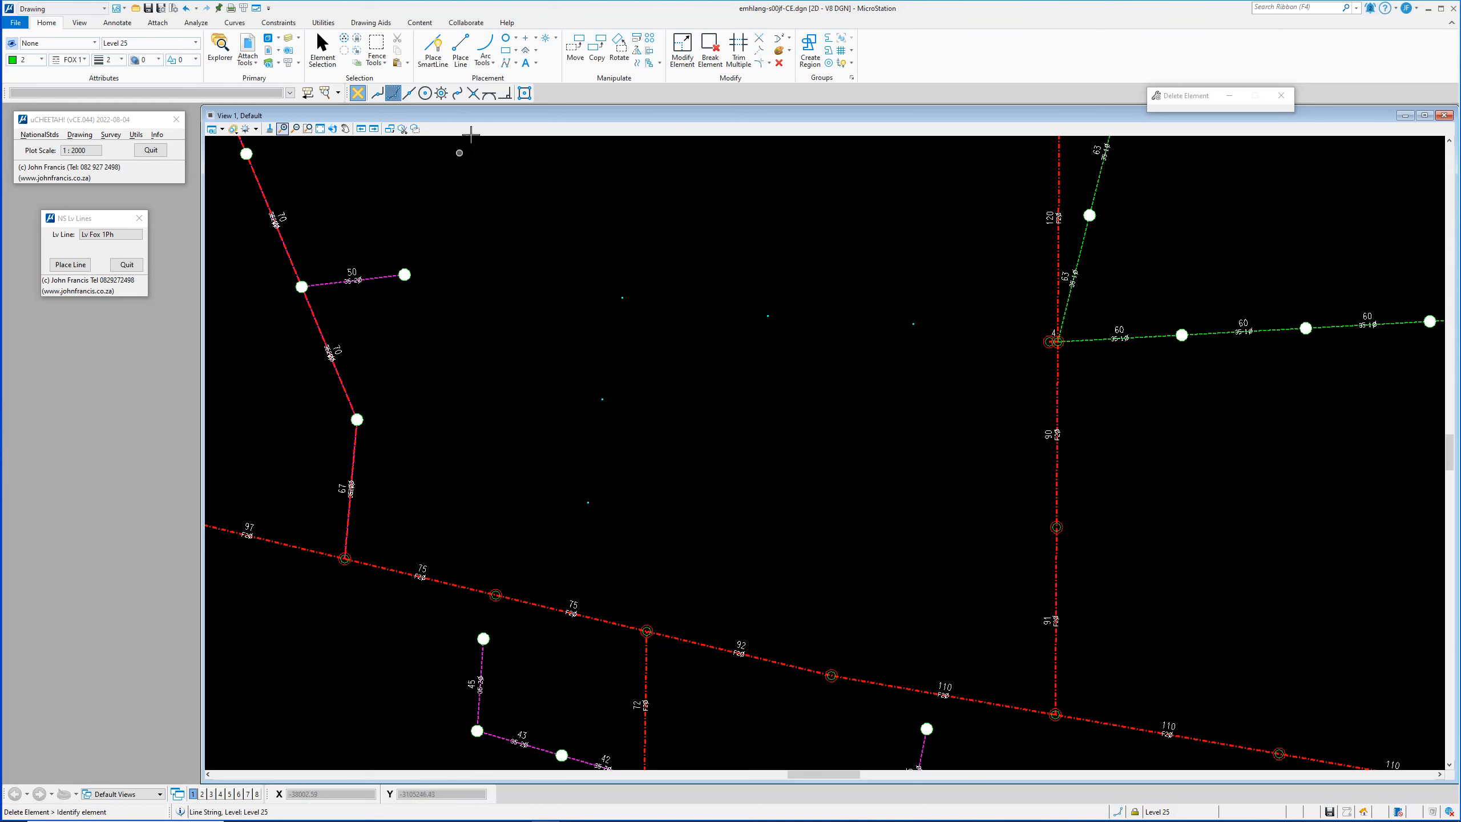
Draw a SmartLine from the junction pole through the five survey points, keeping the intermediate vertices straight in line with the corner point
click(437, 70)
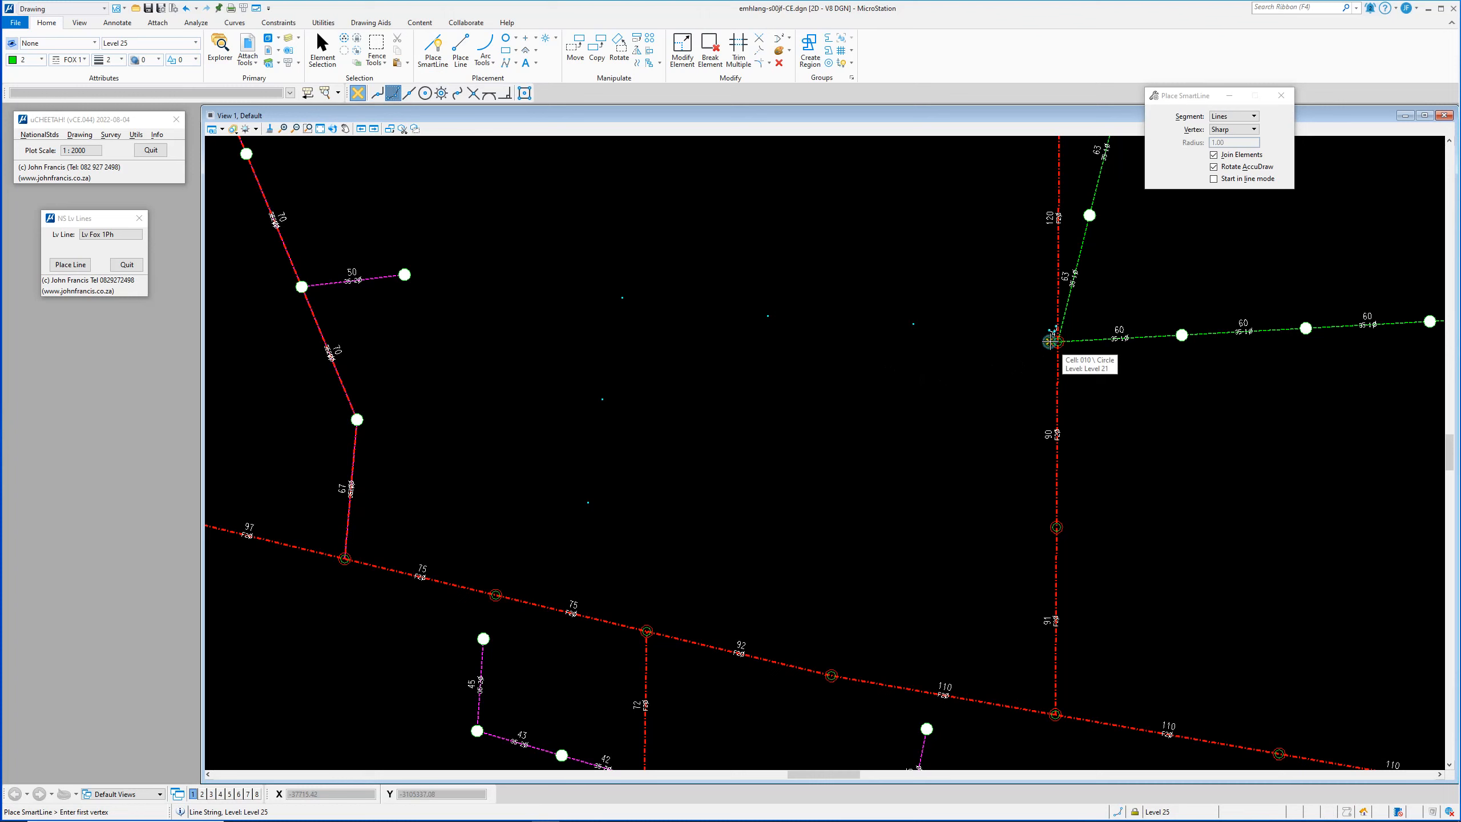
click(1050, 341)
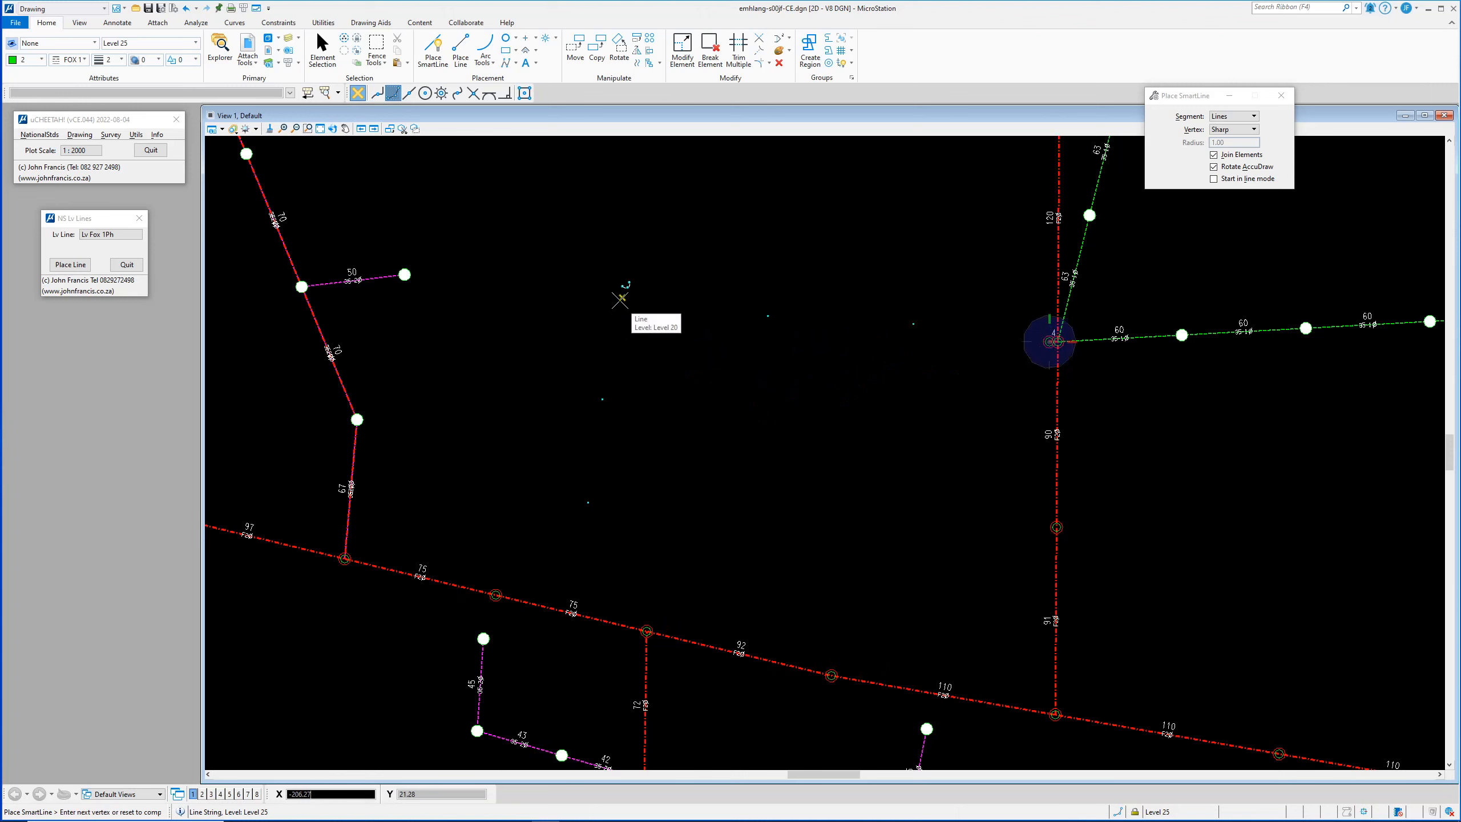
key(space)
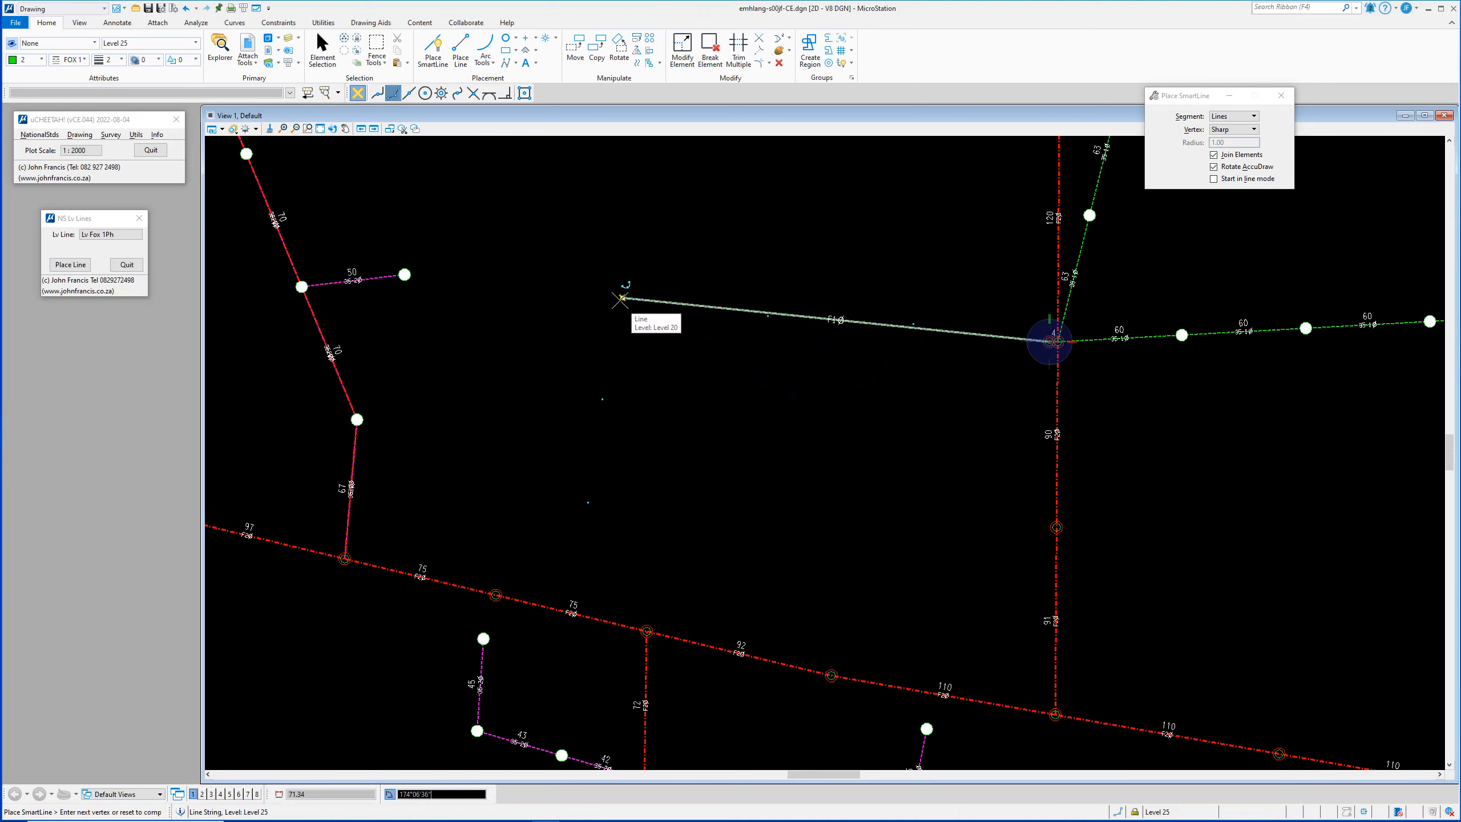
click(914, 326)
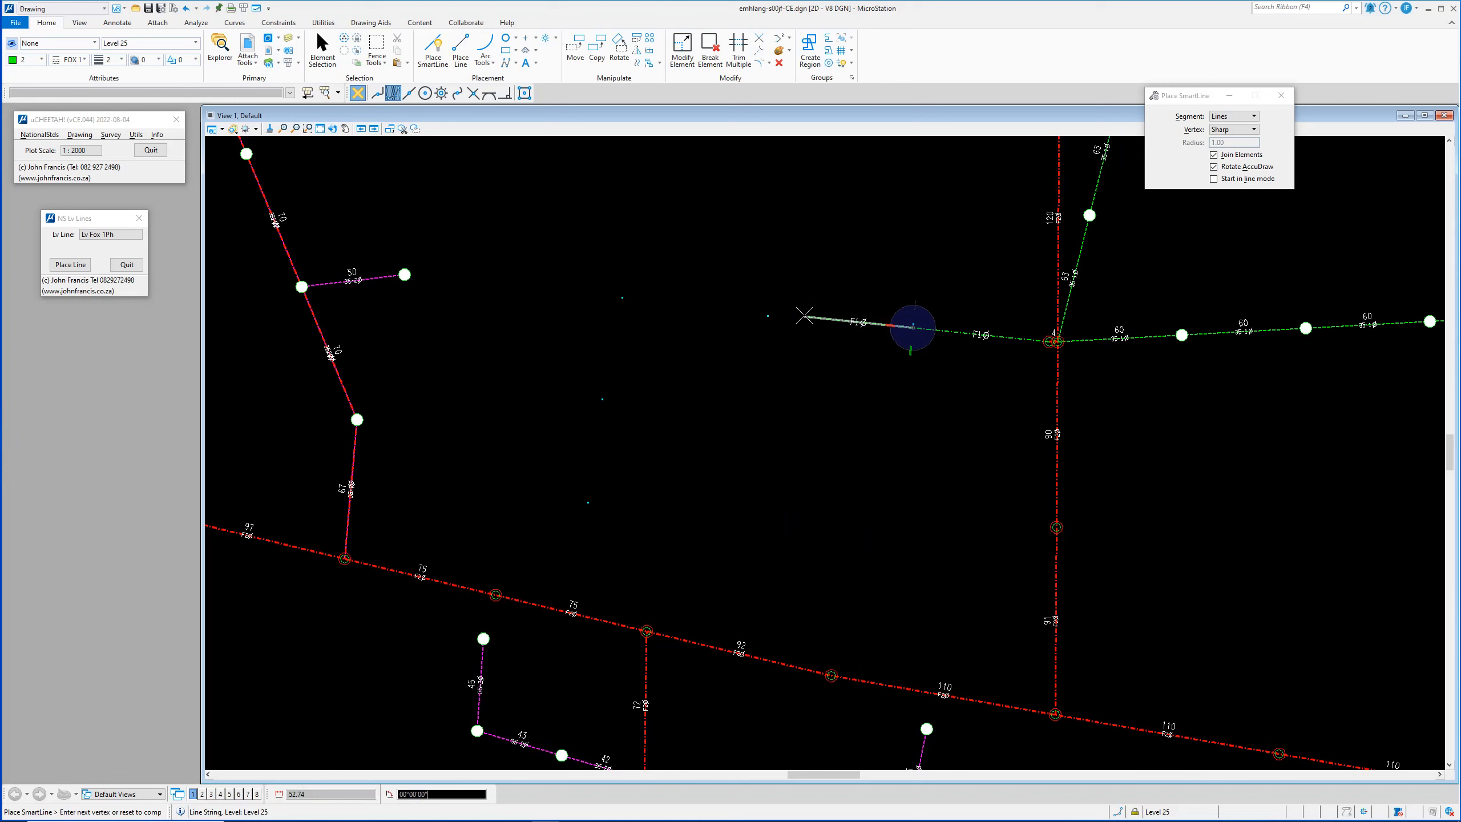
click(768, 315)
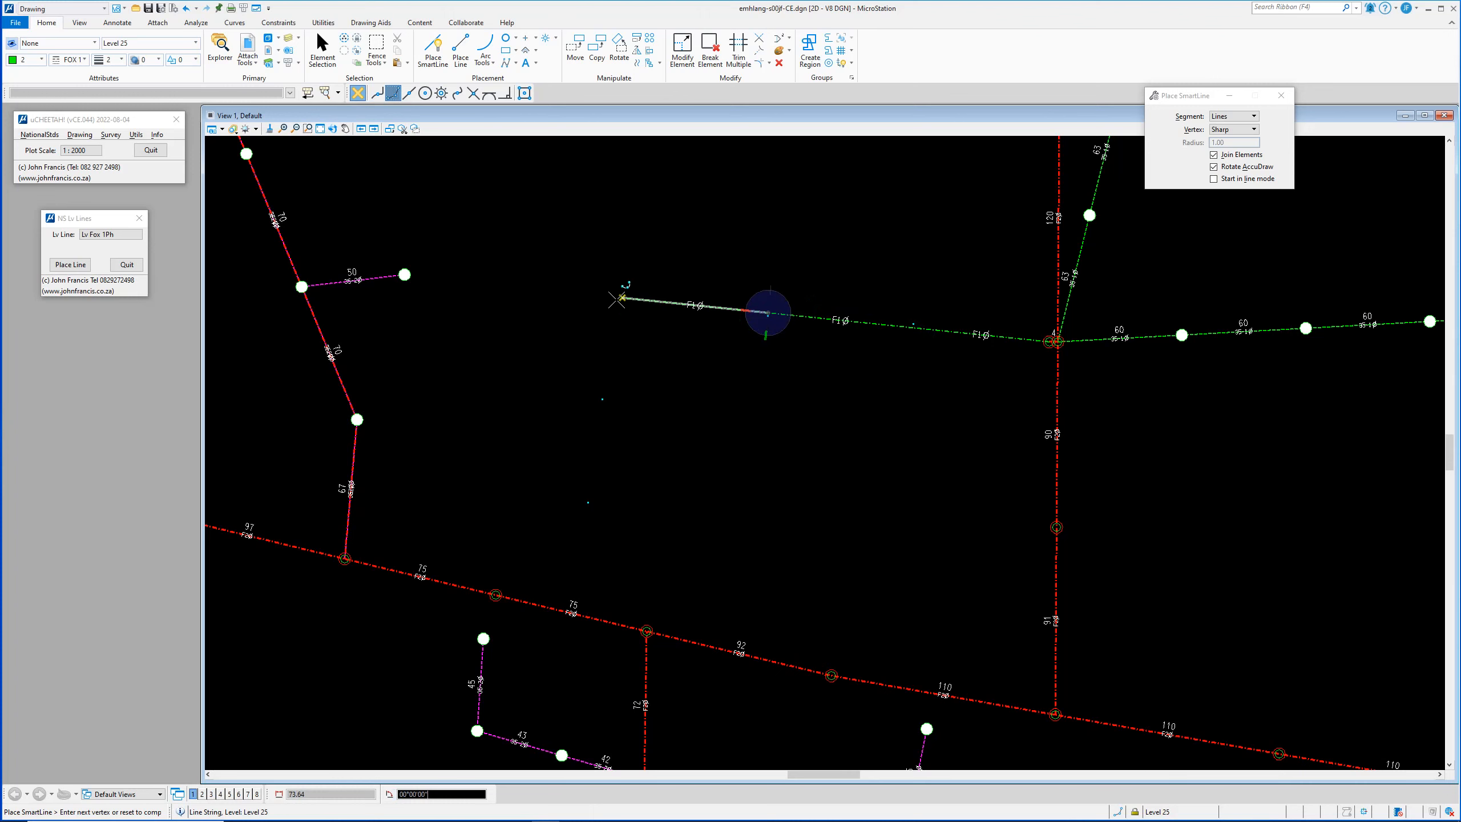
click(619, 299)
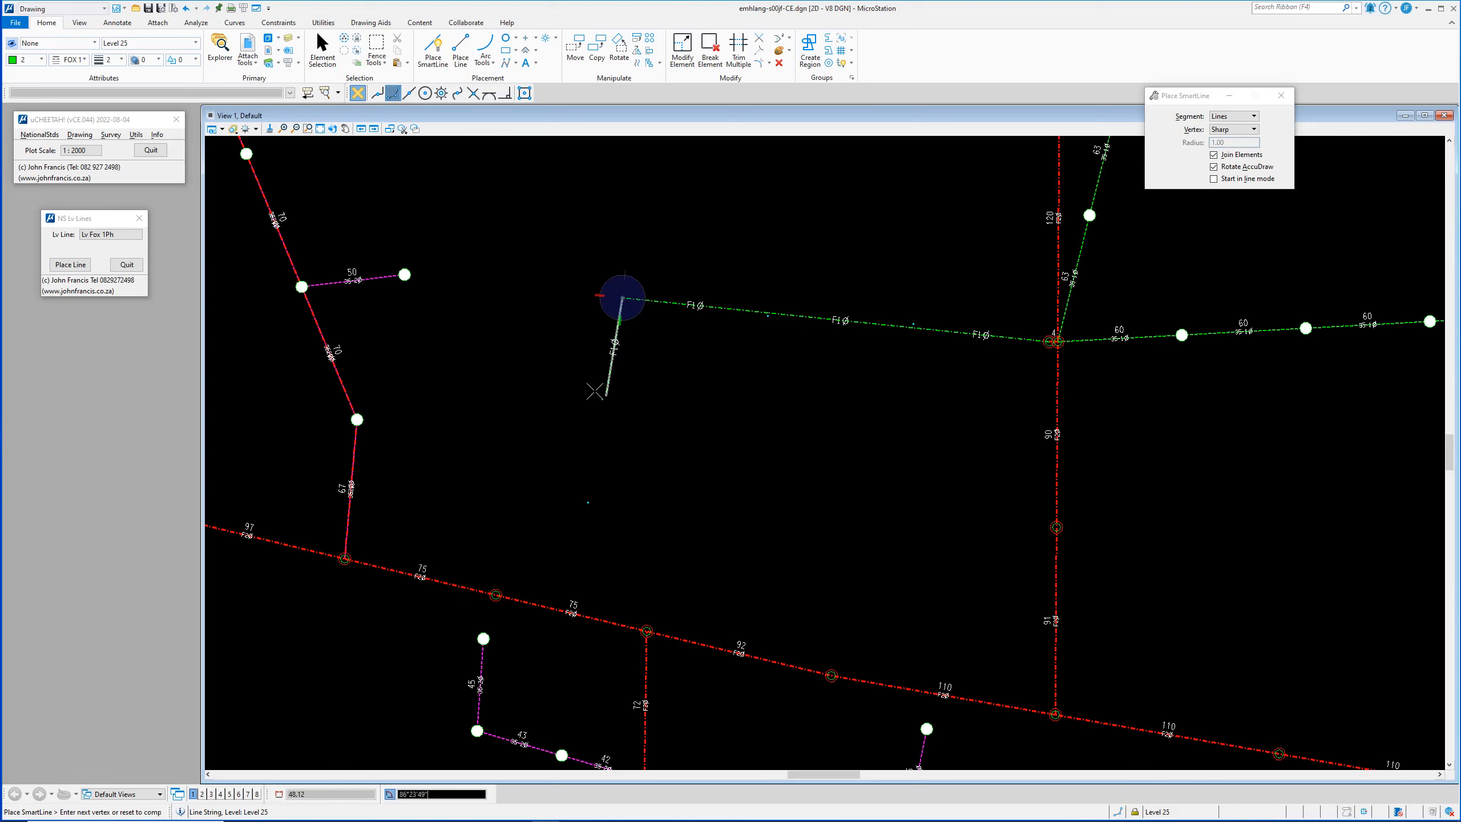
click(595, 406)
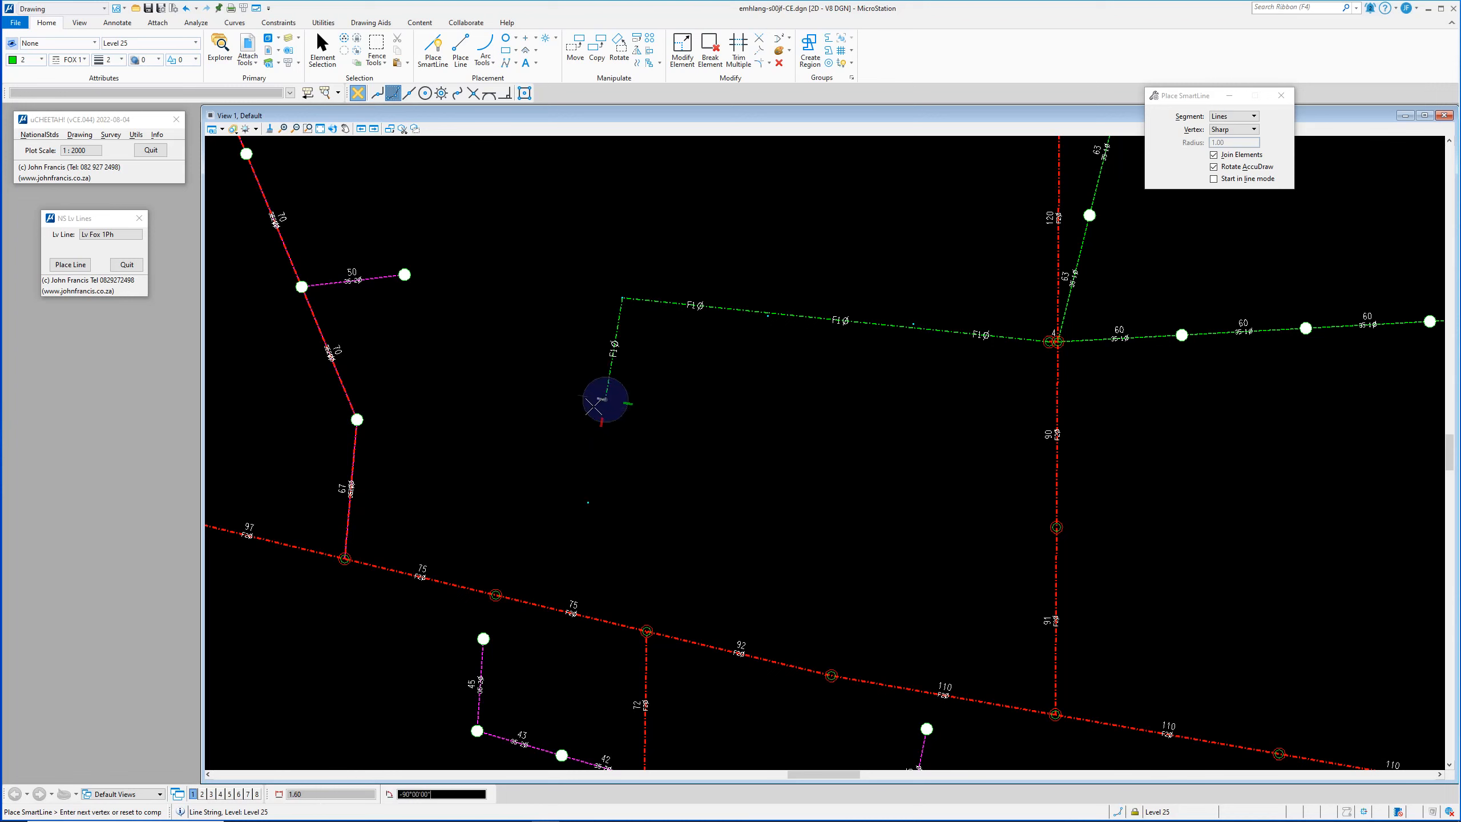
click(588, 503)
right_click(679, 477)
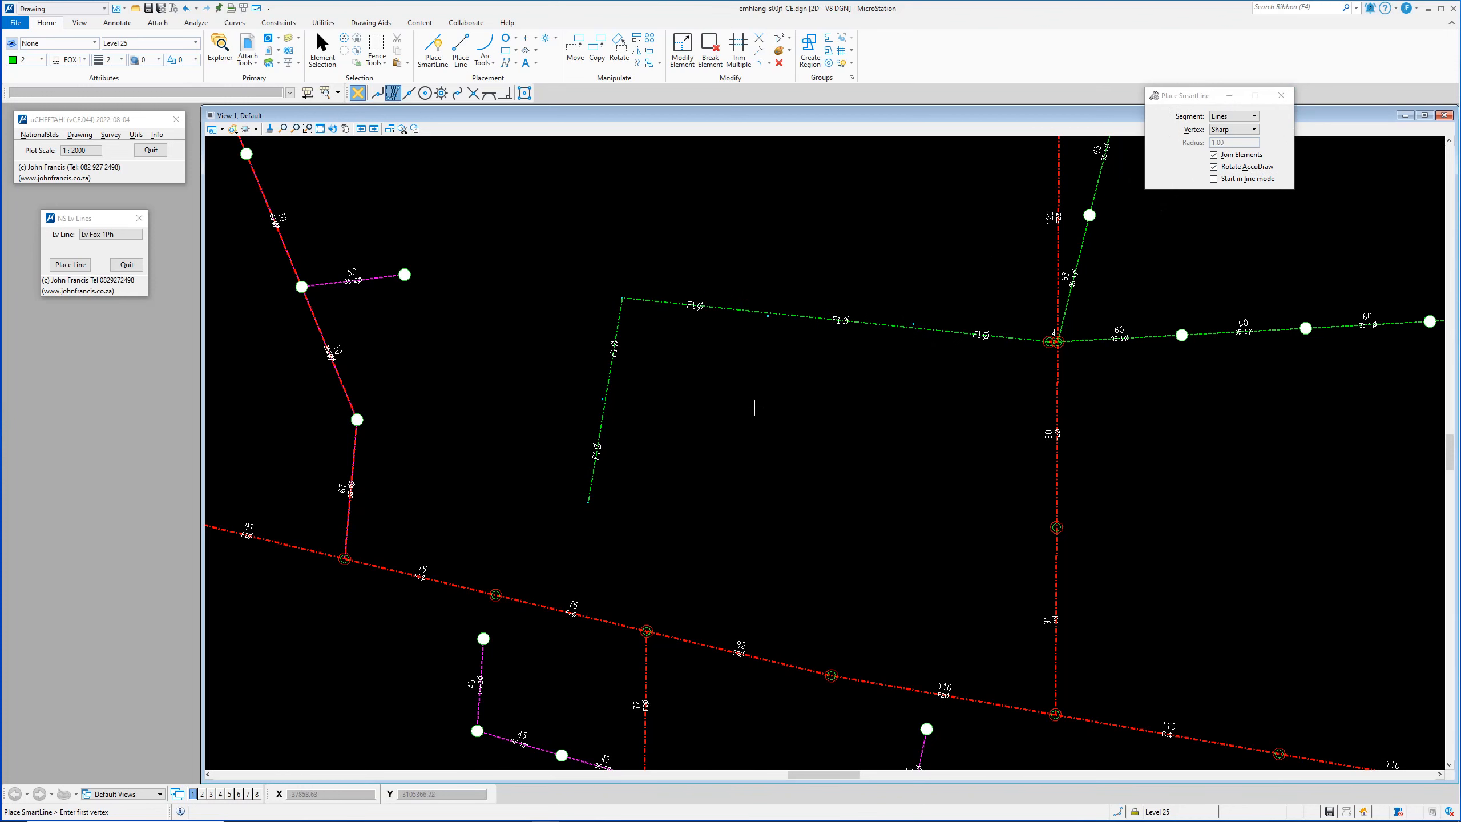
Choose Lv Fox 2Ph as the low-voltage line type and activate line placement for the survey points beside the northwestern magenta line
scroll(754, 408, down, 2)
scroll(636, 214, up, 2)
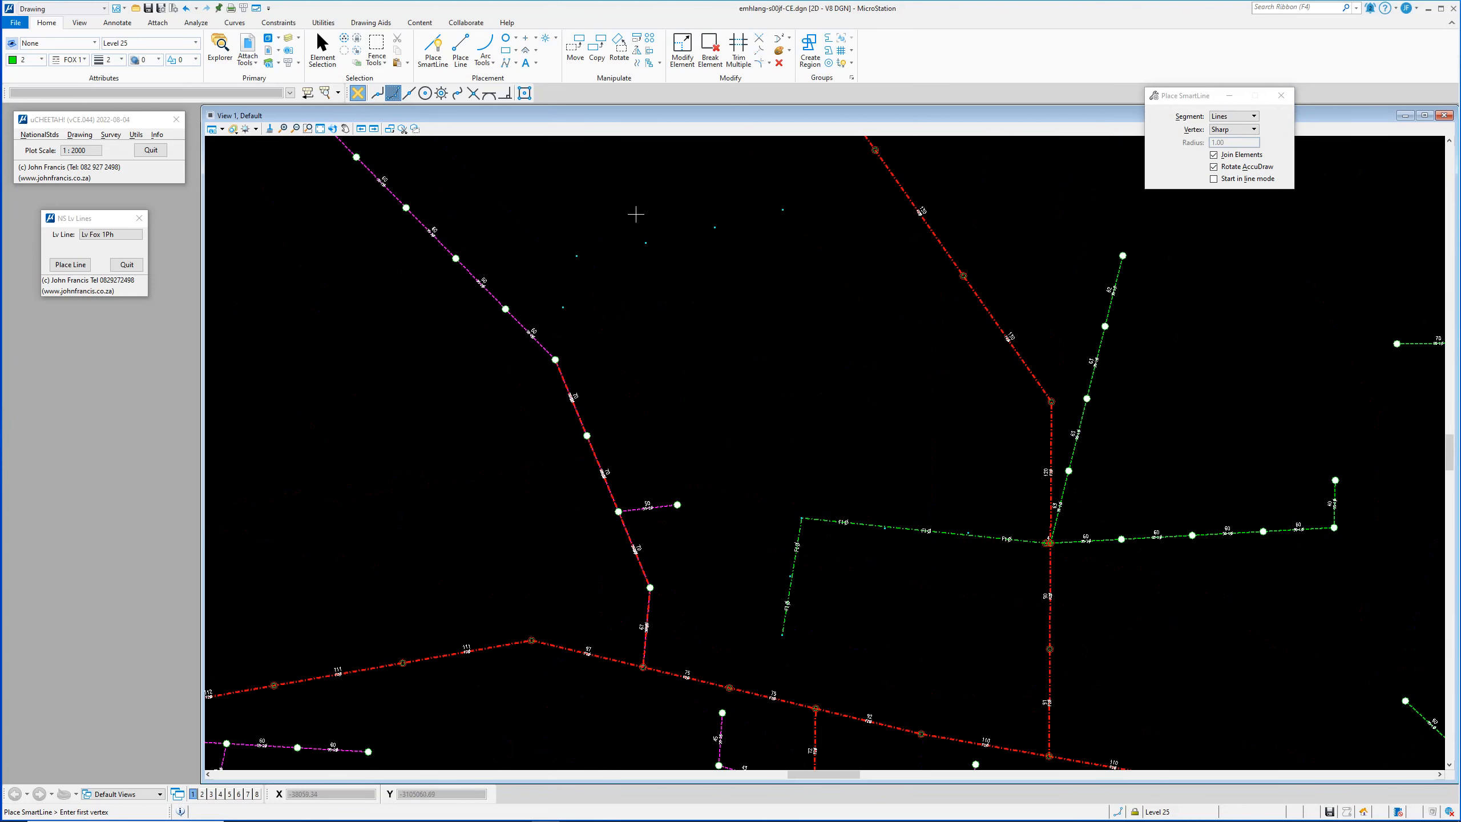
scroll(597, 219, up, 2)
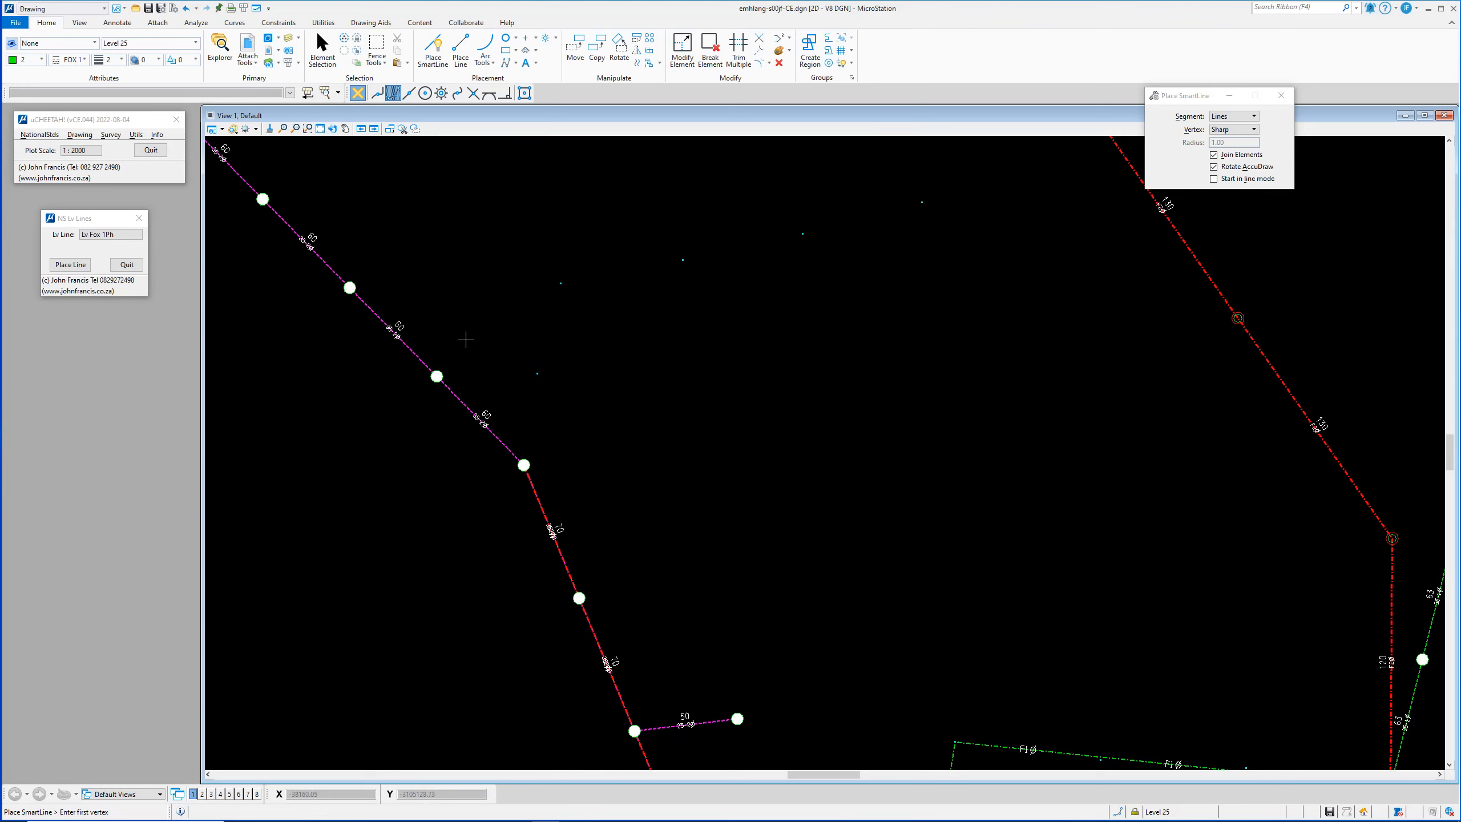
click(115, 234)
click(109, 245)
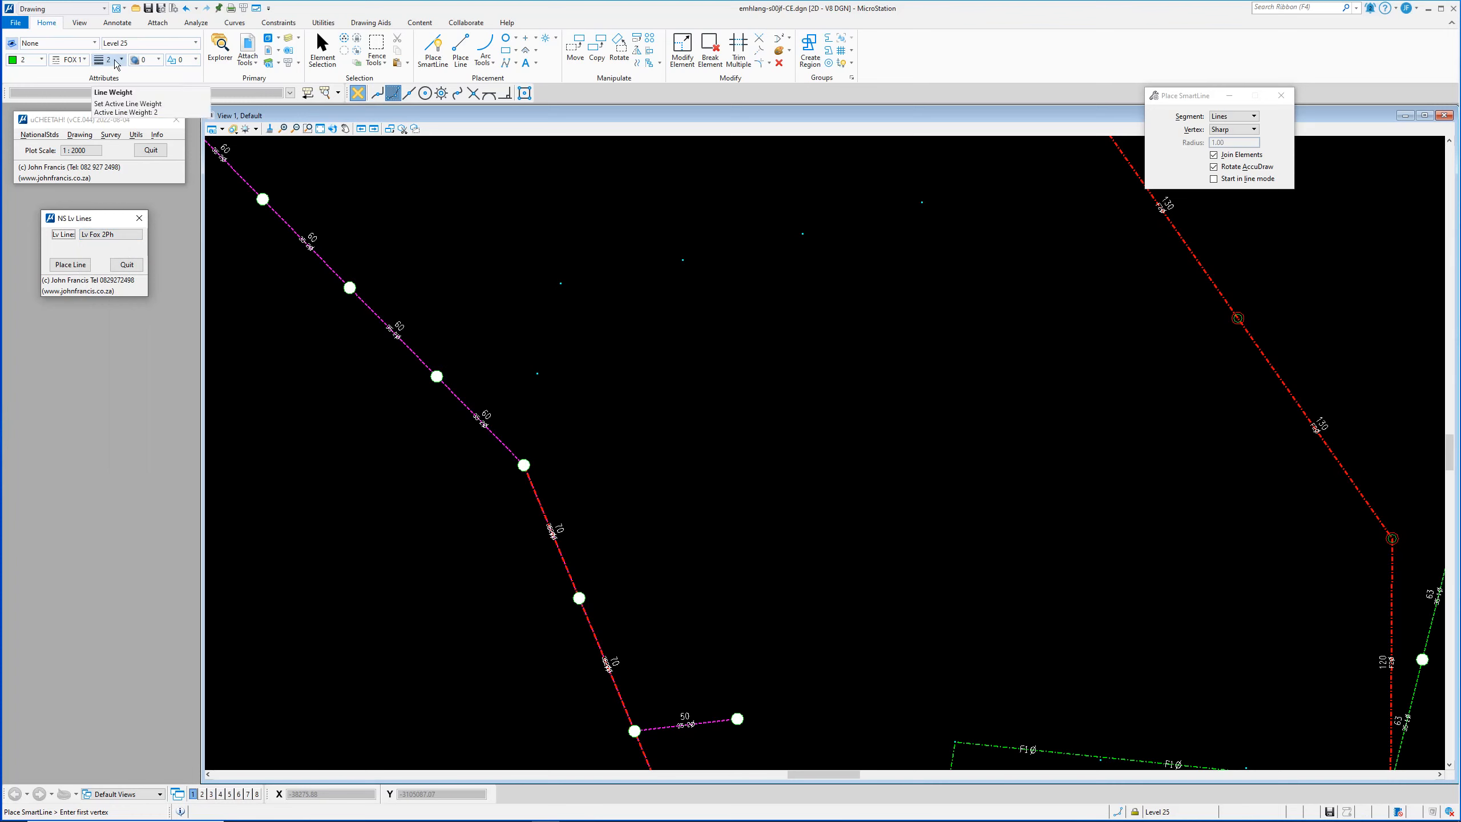
click(74, 265)
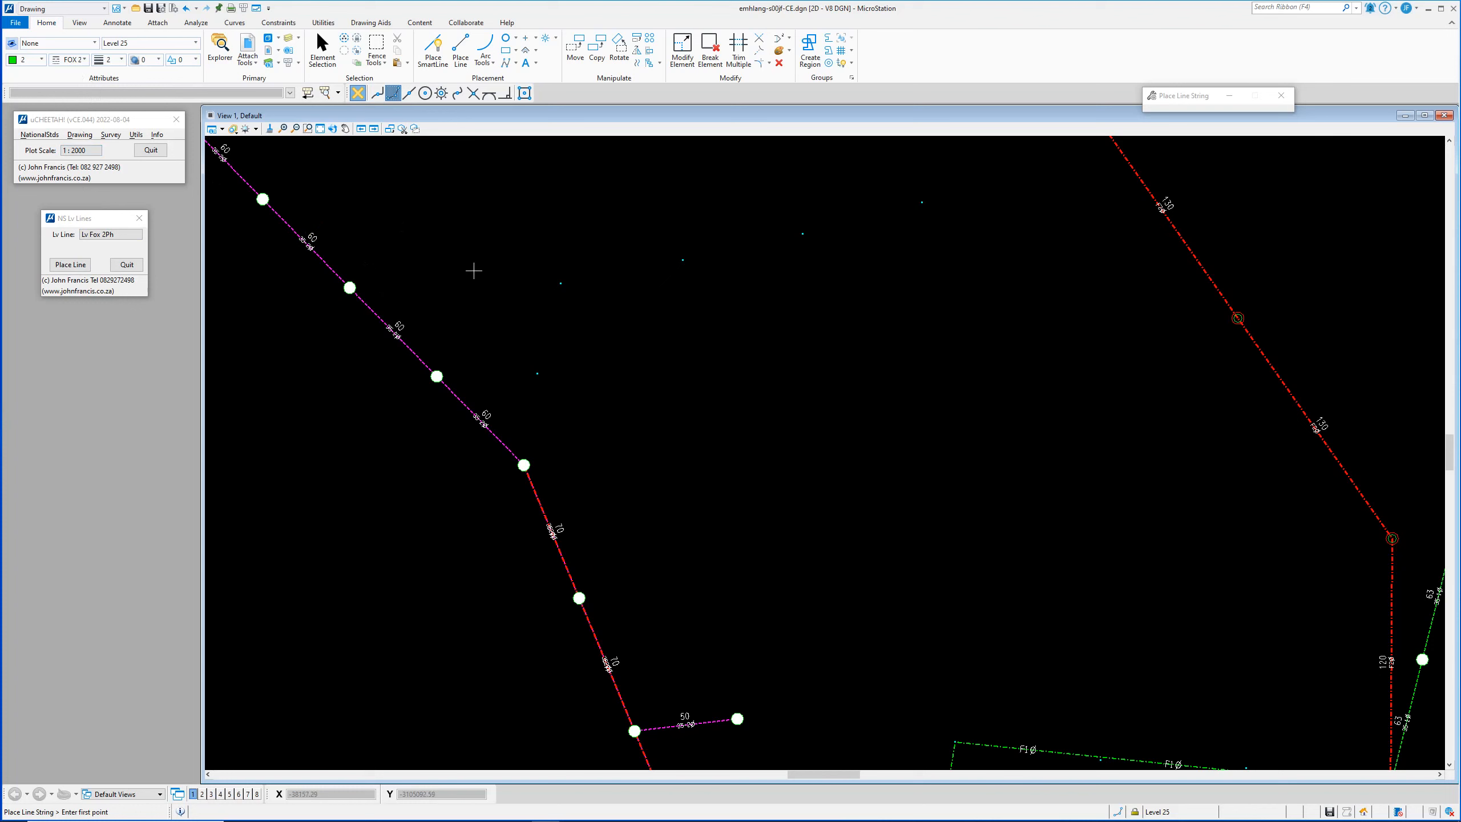
Set colour 5 and draw a SmartLine from the magenta line's southeastern end pole through the five survey points, keeping intermediate vertices straight between corner and ends
click(28, 60)
click(76, 124)
click(440, 62)
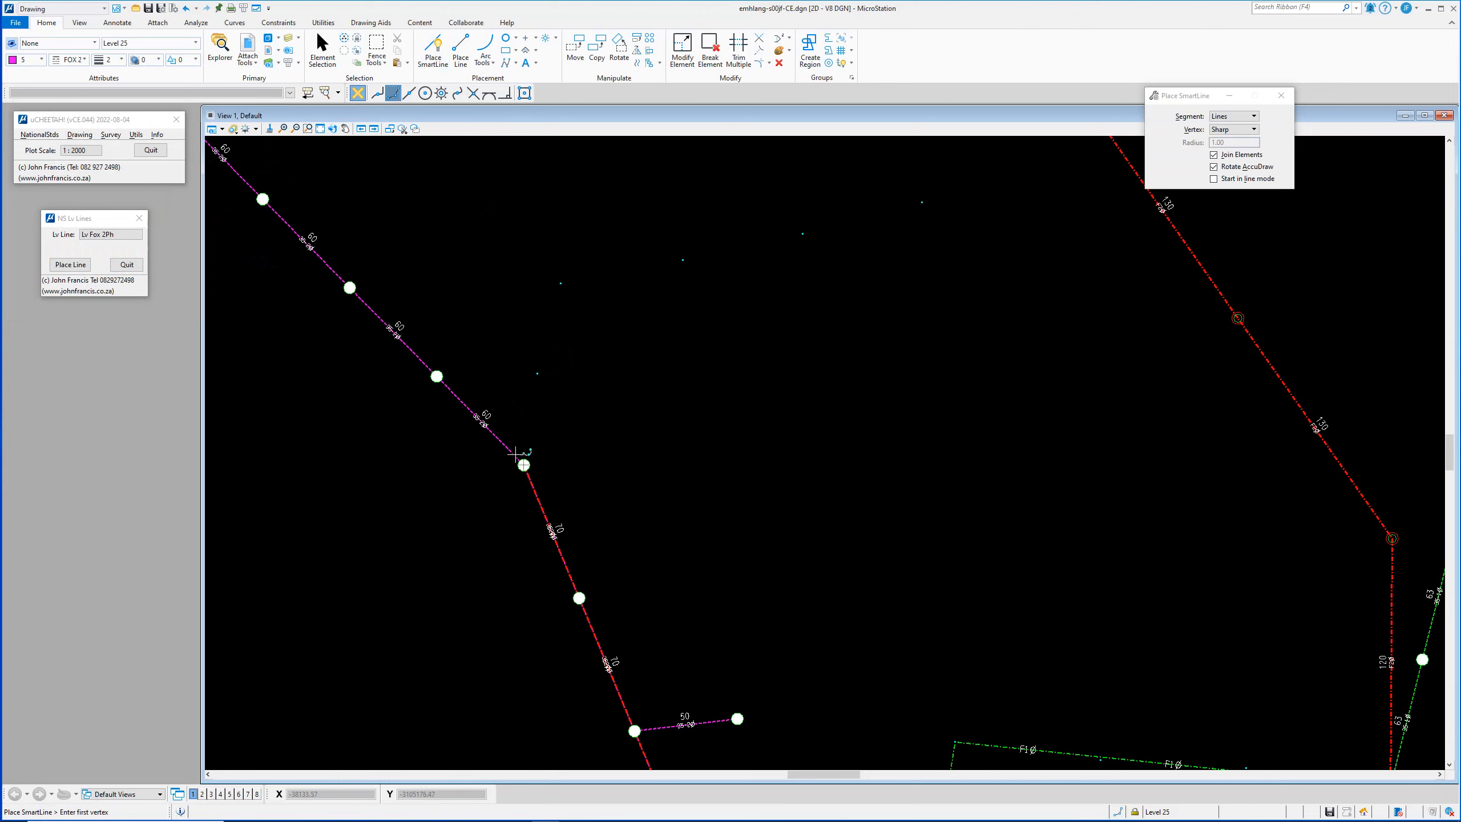
click(524, 464)
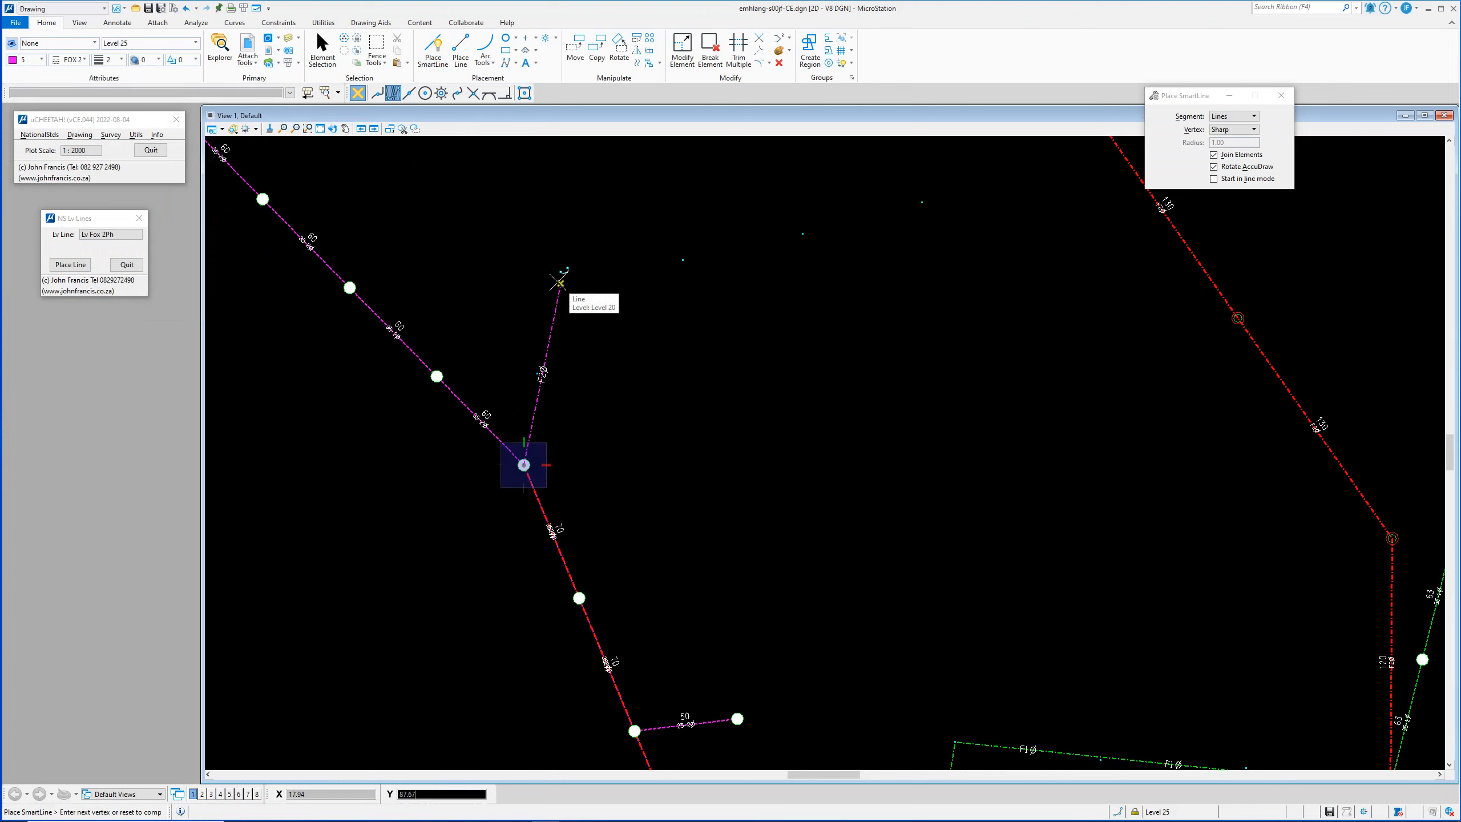
key(a)
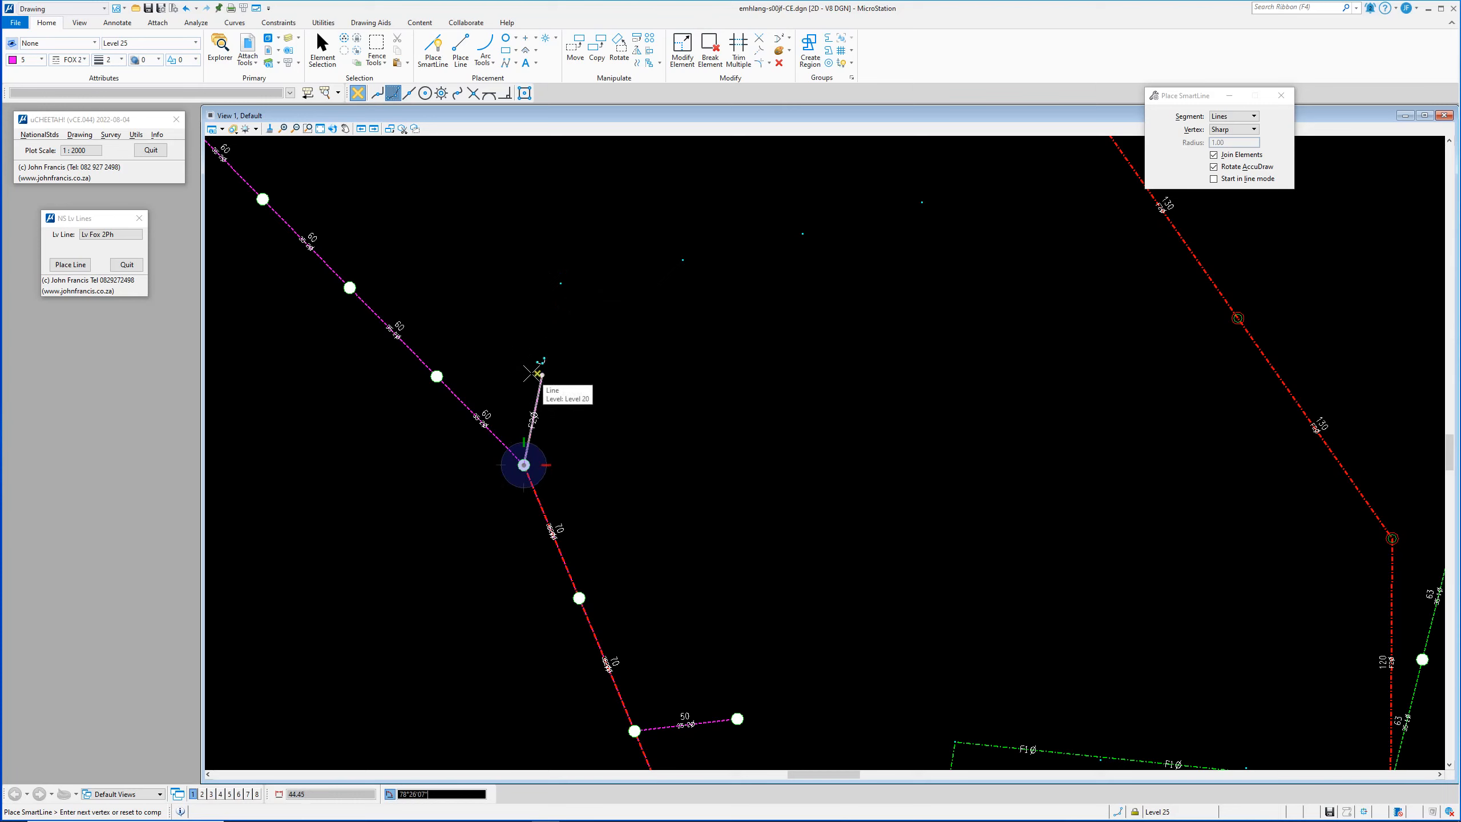
click(530, 374)
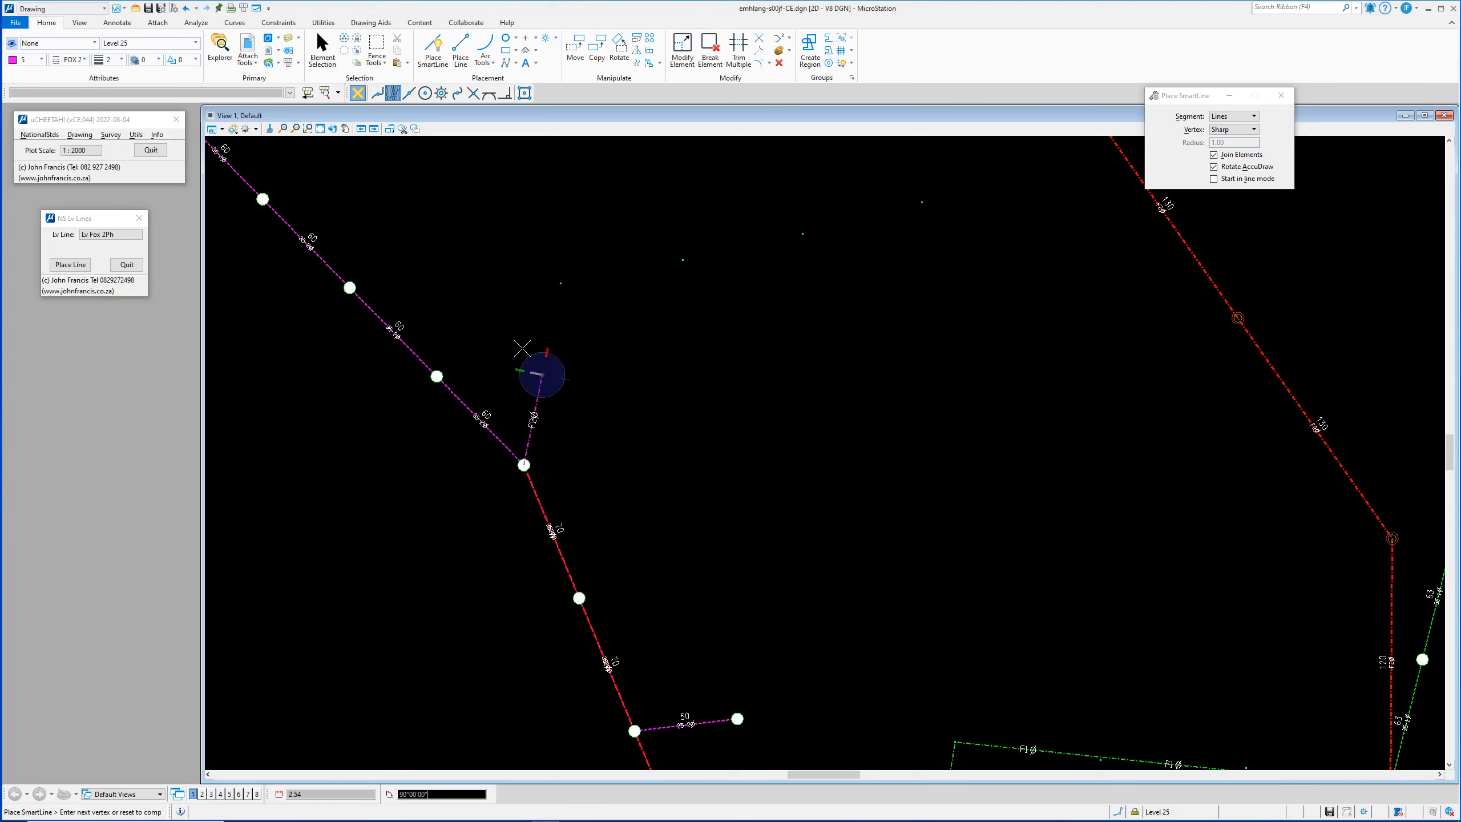
click(561, 284)
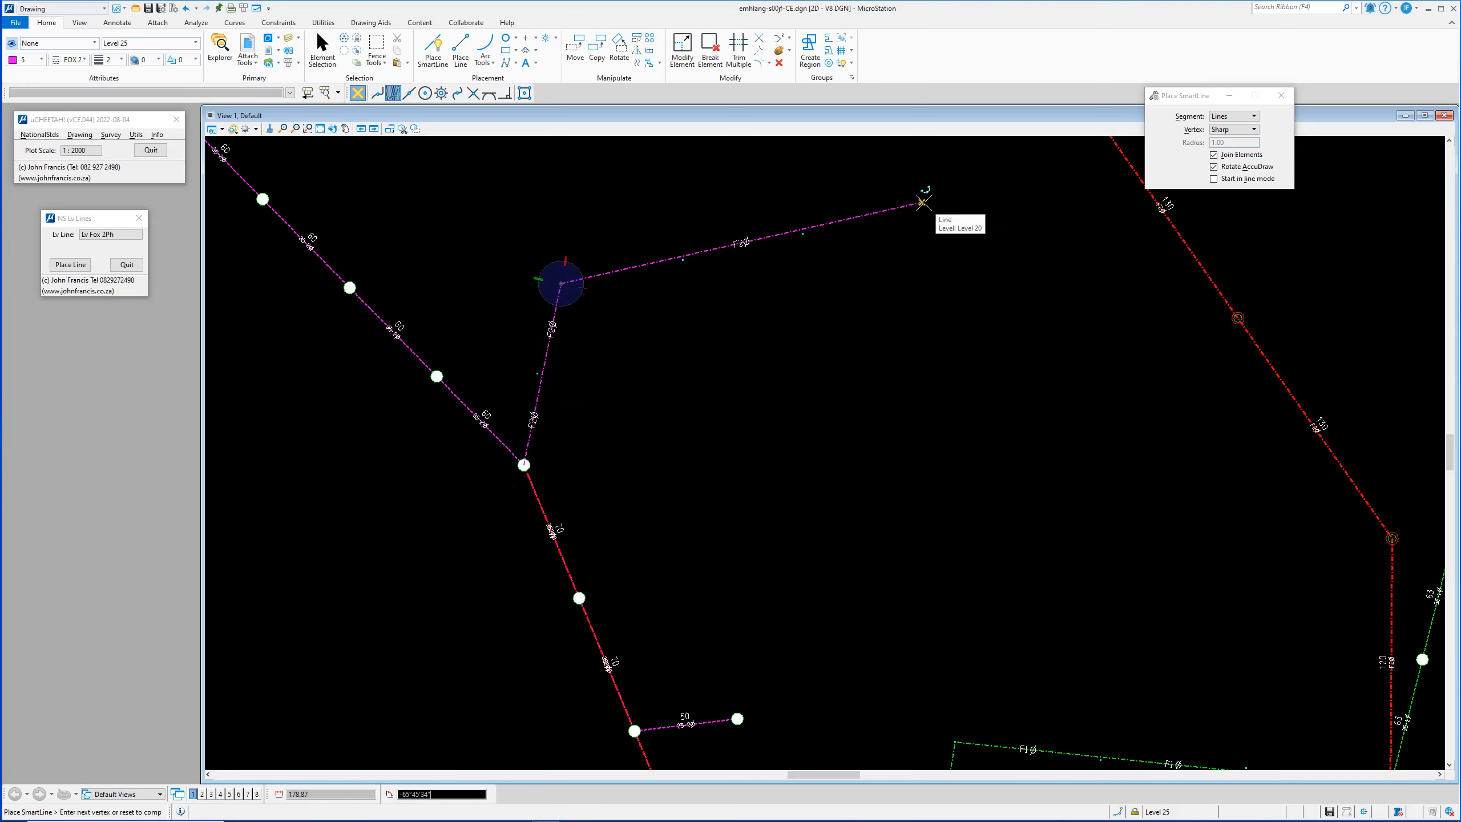
click(682, 257)
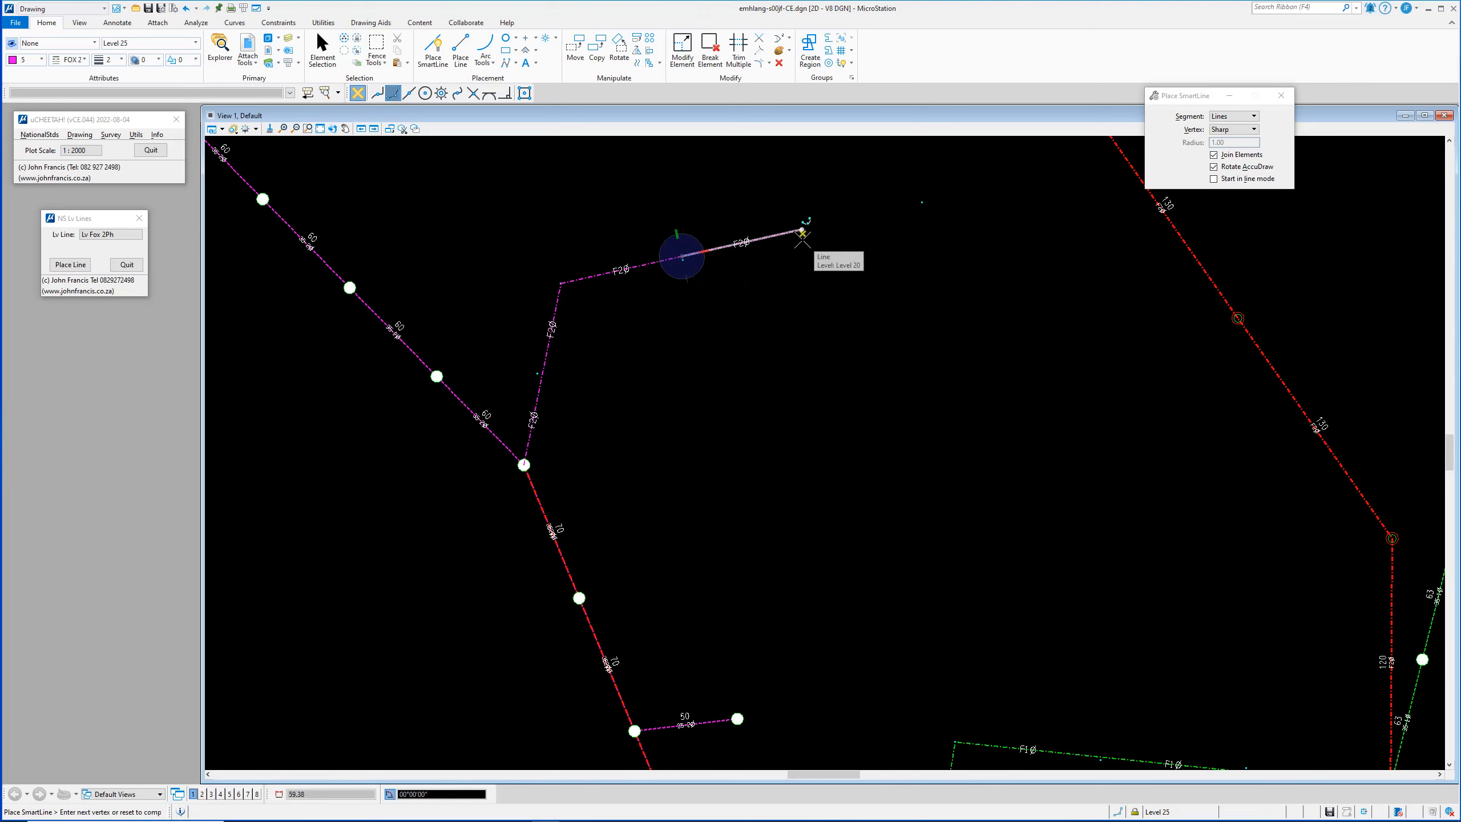
click(802, 231)
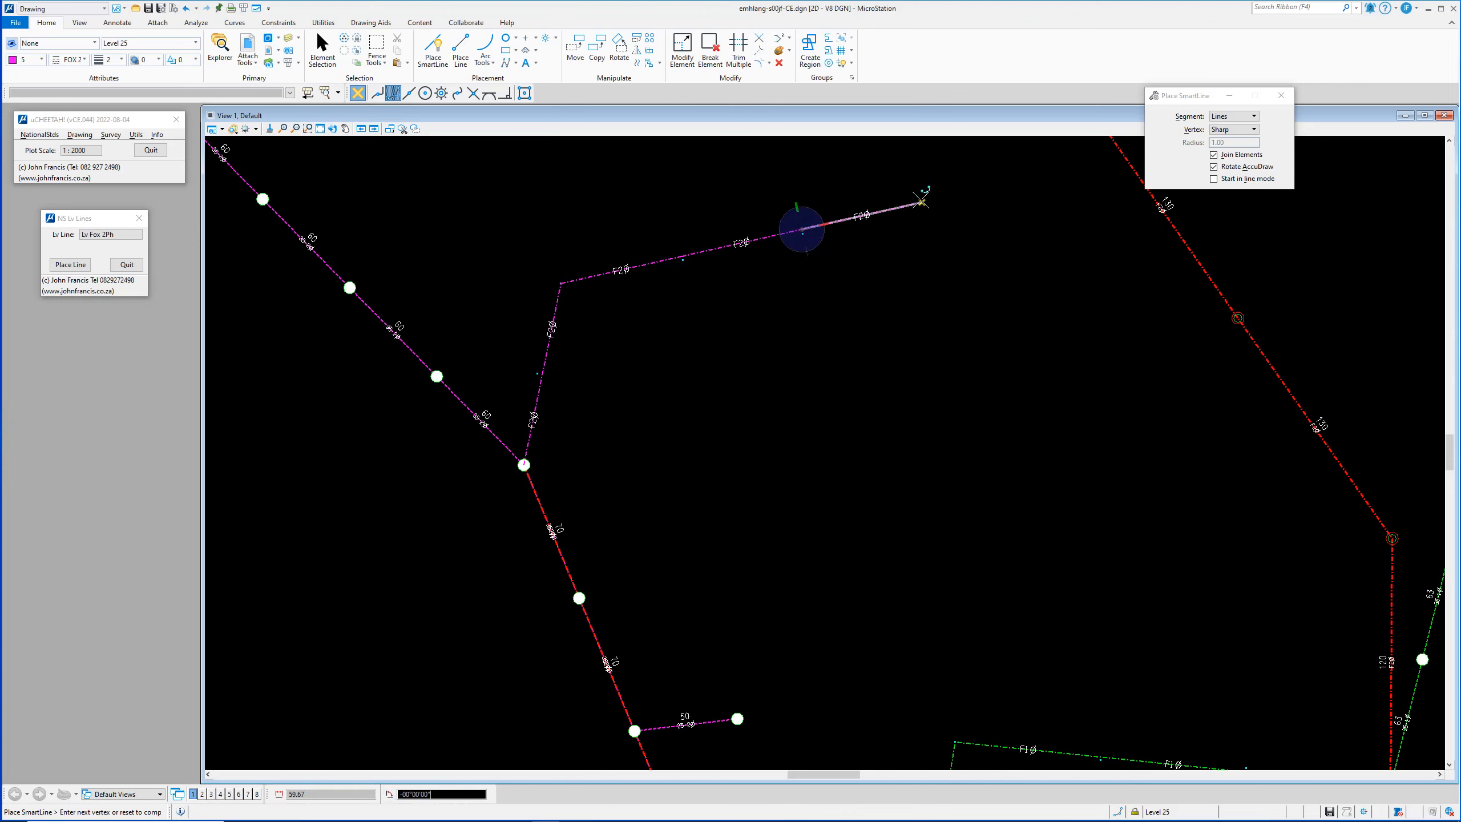
click(921, 201)
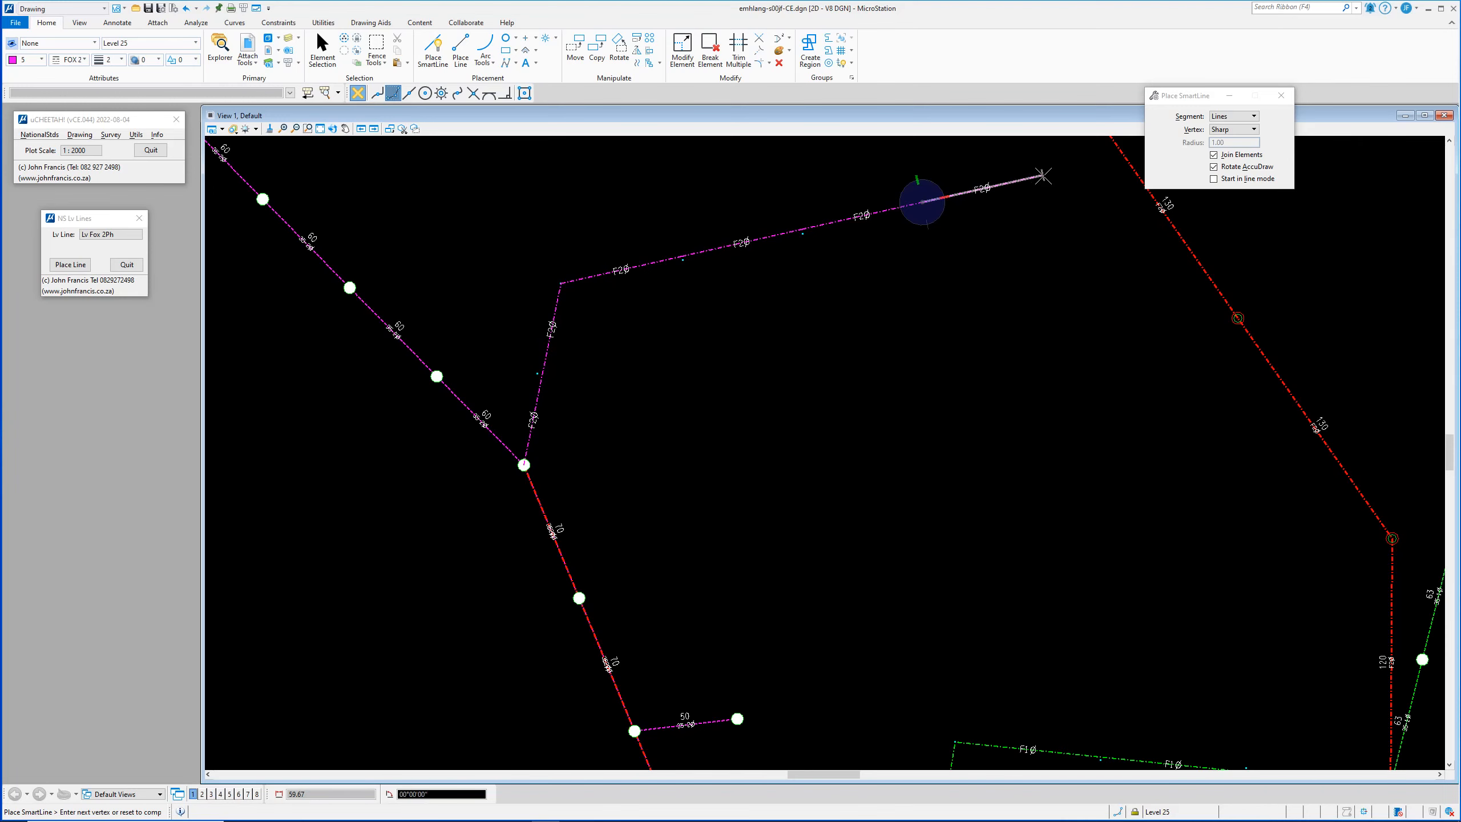
right_click(1042, 177)
scroll(664, 284, down, 2)
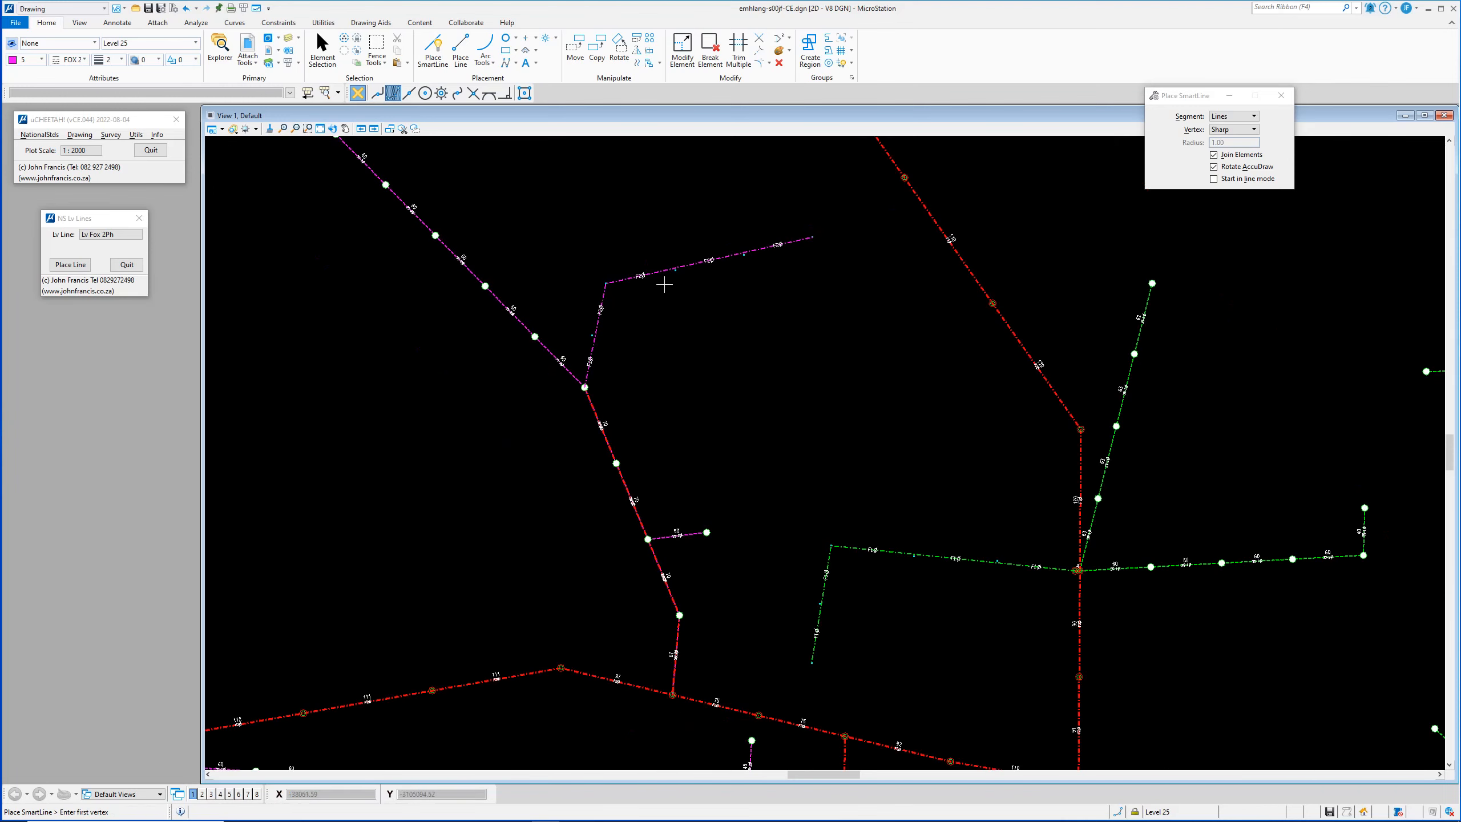